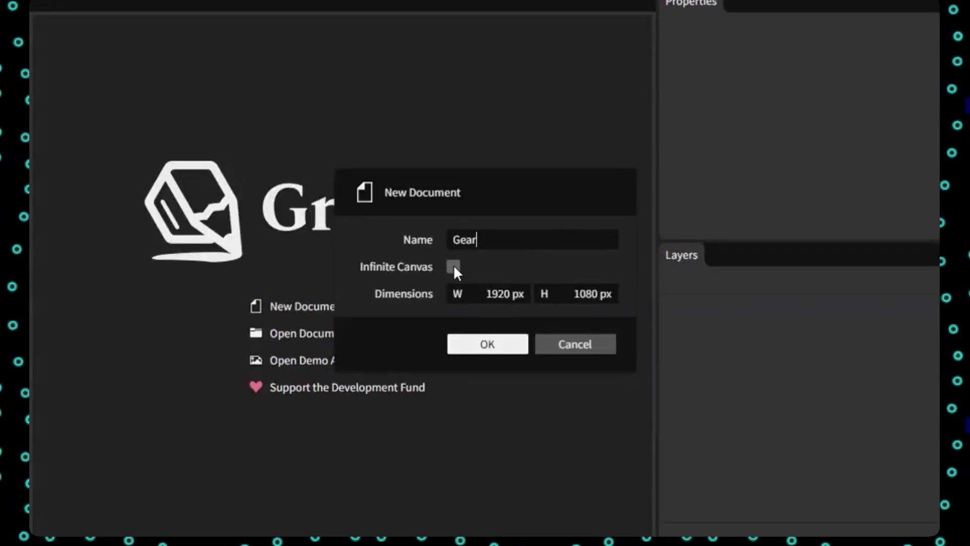
Step: Create a document named Gear and draw a star with five sides from the middle of its canvas
click(488, 343)
click(70, 237)
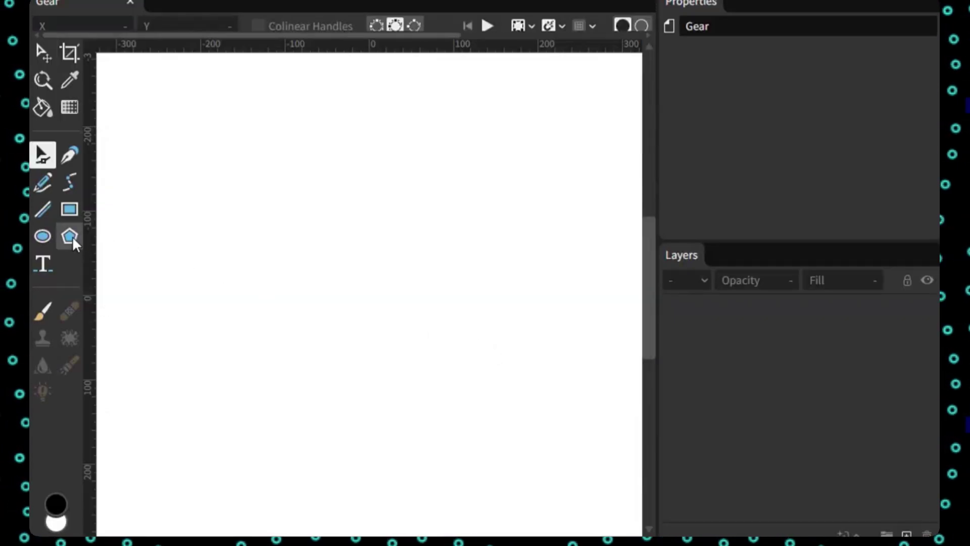
click(60, 26)
click(65, 65)
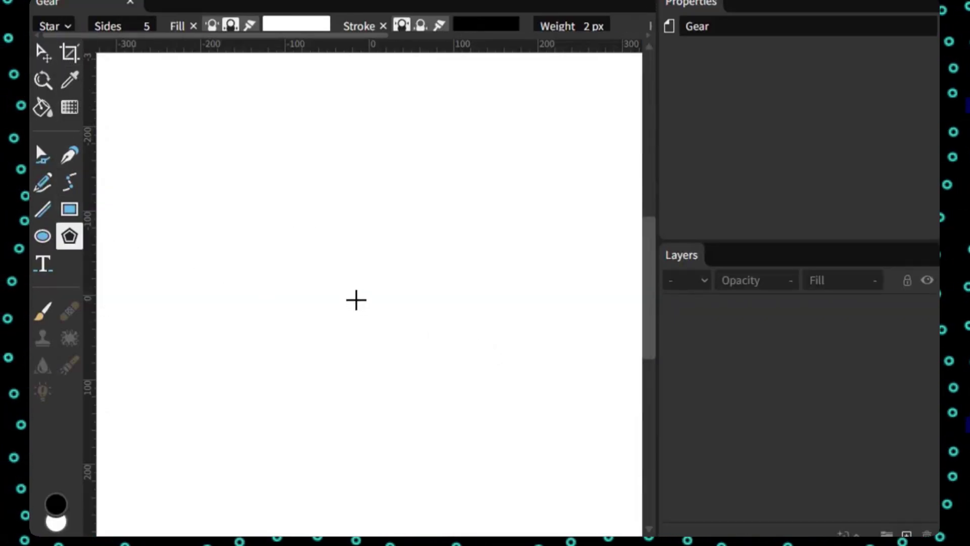
click(353, 271)
drag(352, 271, 516, 342)
scroll(714, 216, down, 5)
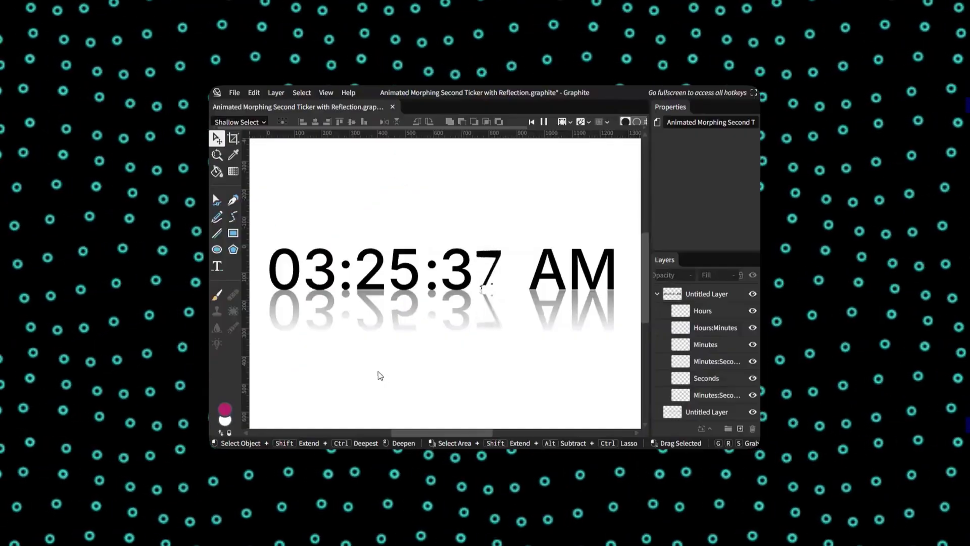
Step: Draw a wavy magenta spline above the clock text, running across its full width
click(275, 218)
click(308, 184)
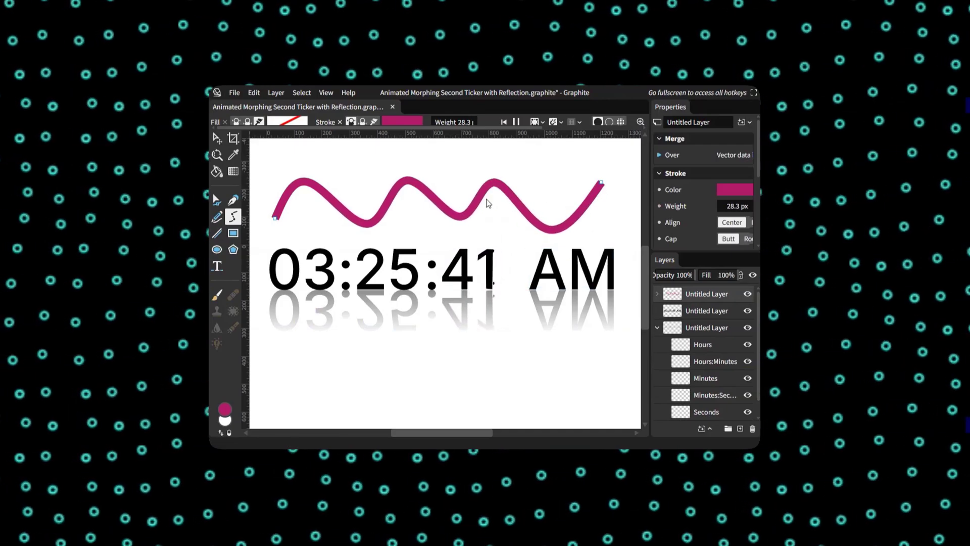
Step: Draw a wavy light-blue spline below the clock's reflection, alternating peaks and valleys across the full text width
key(alt+c)
click(269, 382)
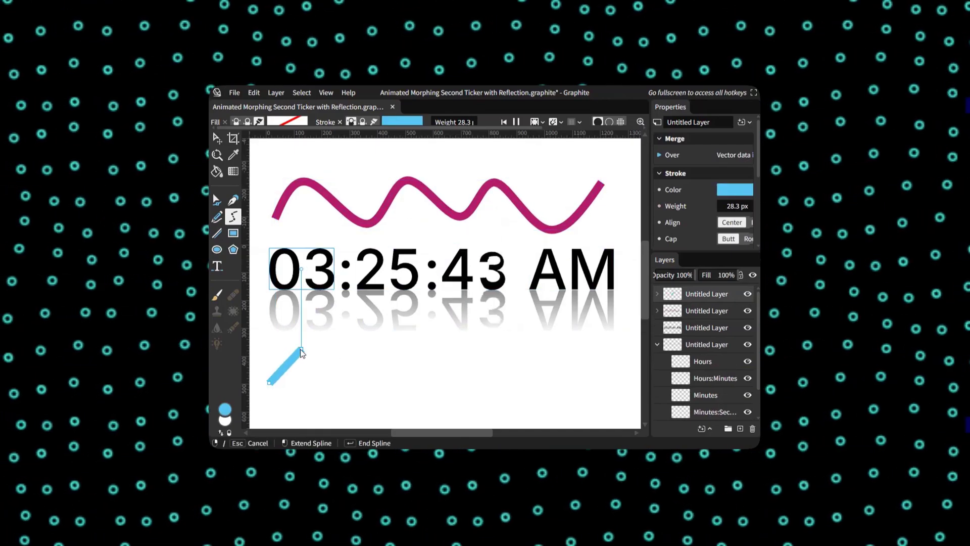
click(300, 349)
click(334, 382)
click(373, 352)
click(423, 382)
click(469, 347)
click(519, 379)
click(590, 348)
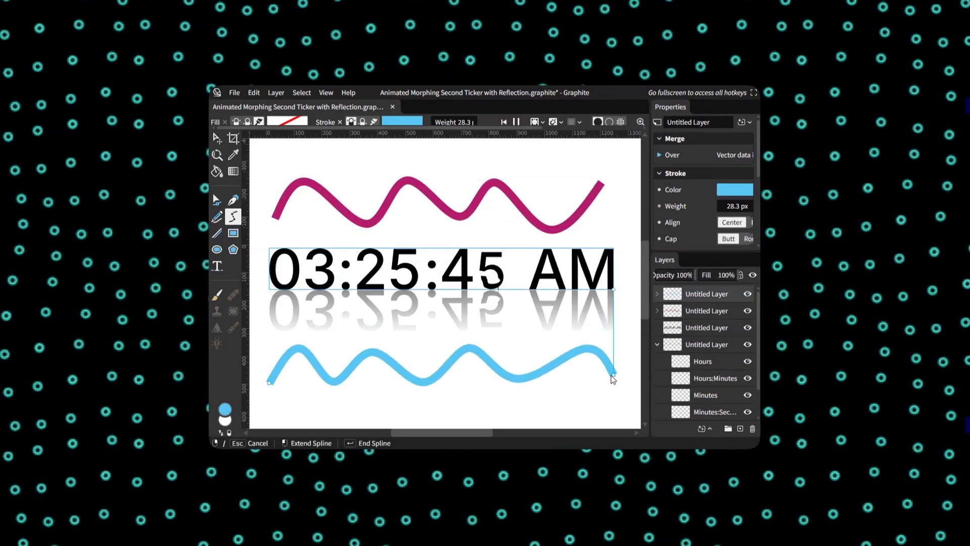
key(Return)
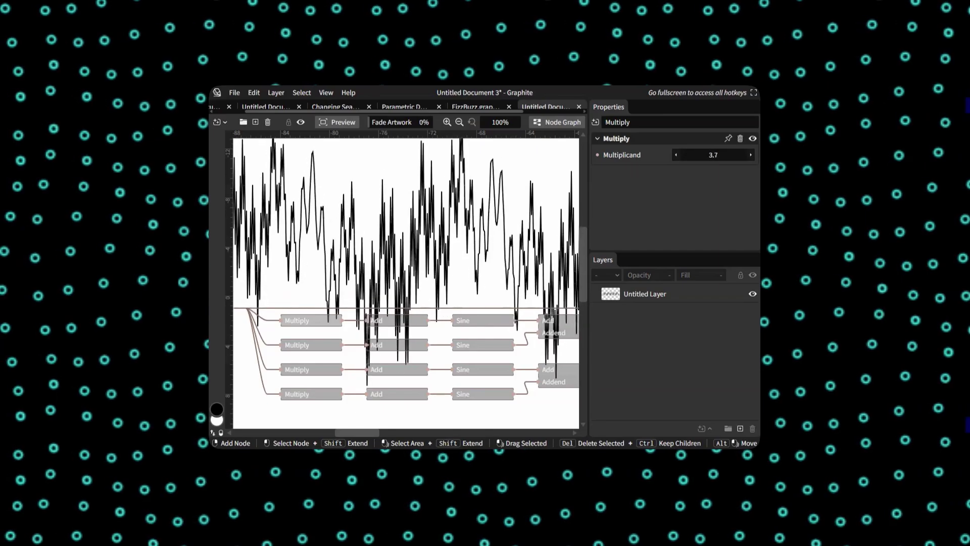
Step: Adjust the multiplicands of the Multiply nodes to vary the shape of the sine waveform
right_click(700, 155)
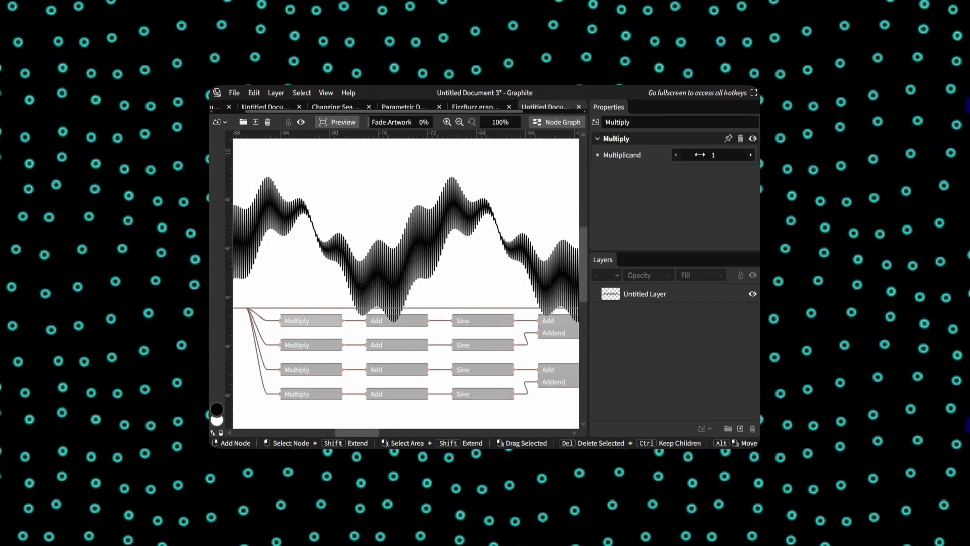
mouse_move(700, 155)
mouse_down()
mouse_move(707, 154)
mouse_move(696, 154)
mouse_up()
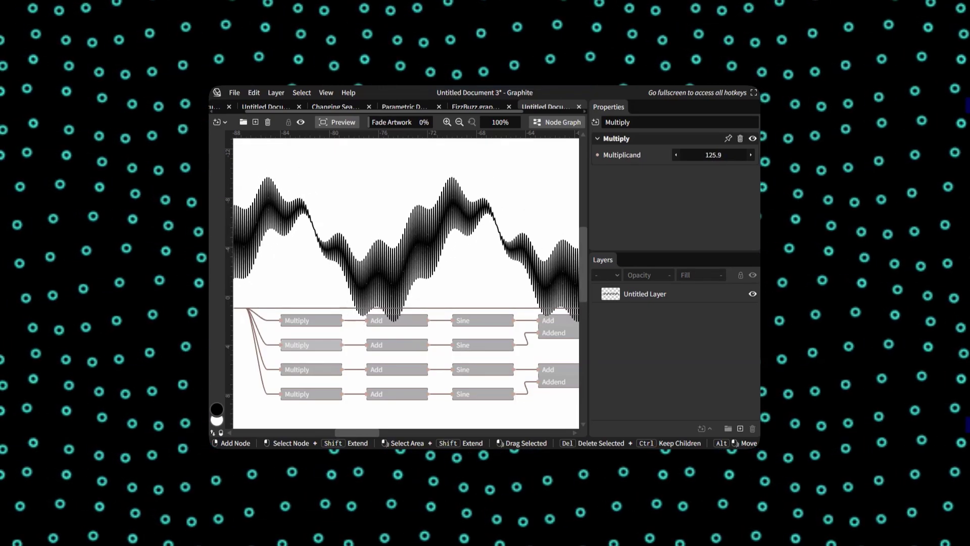
click(382, 259)
drag(314, 265, 468, 254)
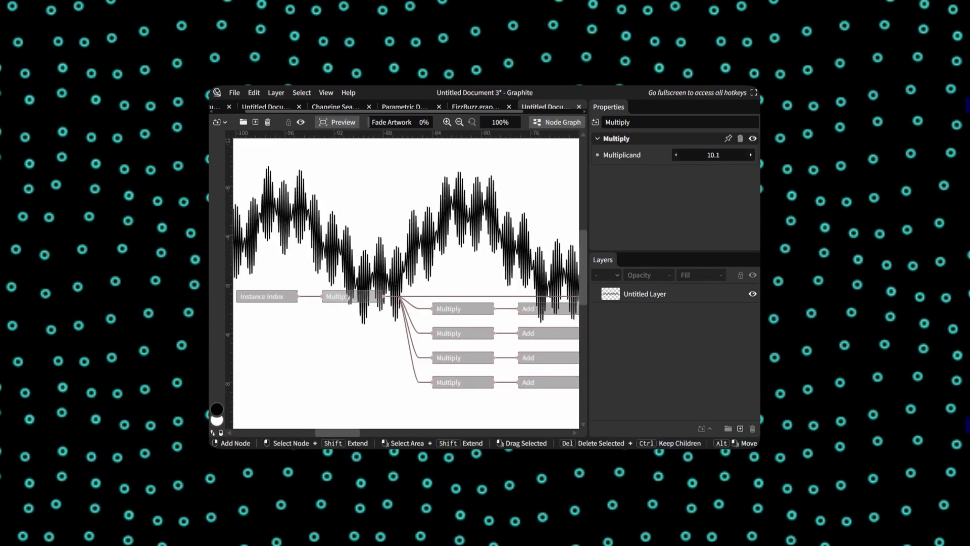
drag(713, 155, 735, 155)
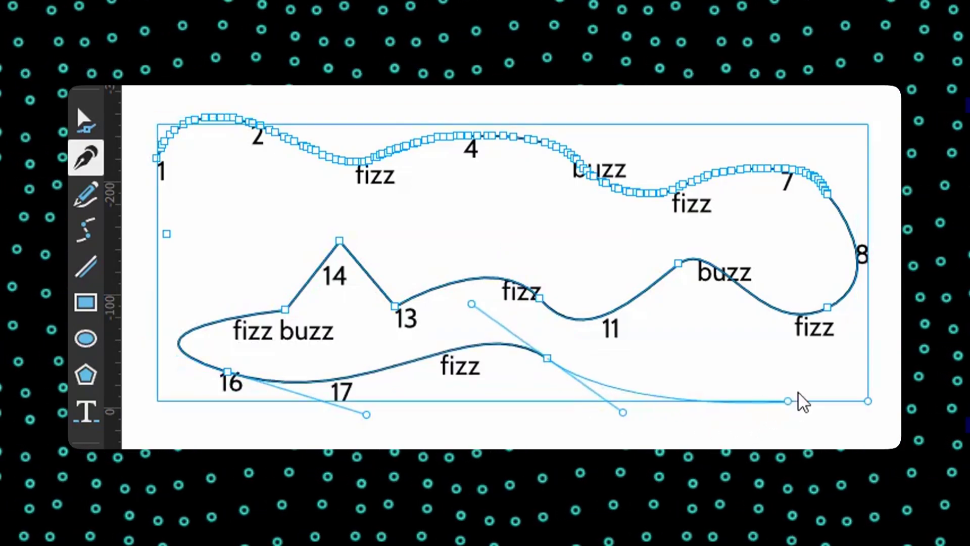
Step: Extend the path carrying the fizz buzz labels with another curved segment beyond its lower-right end
drag(800, 382, 842, 350)
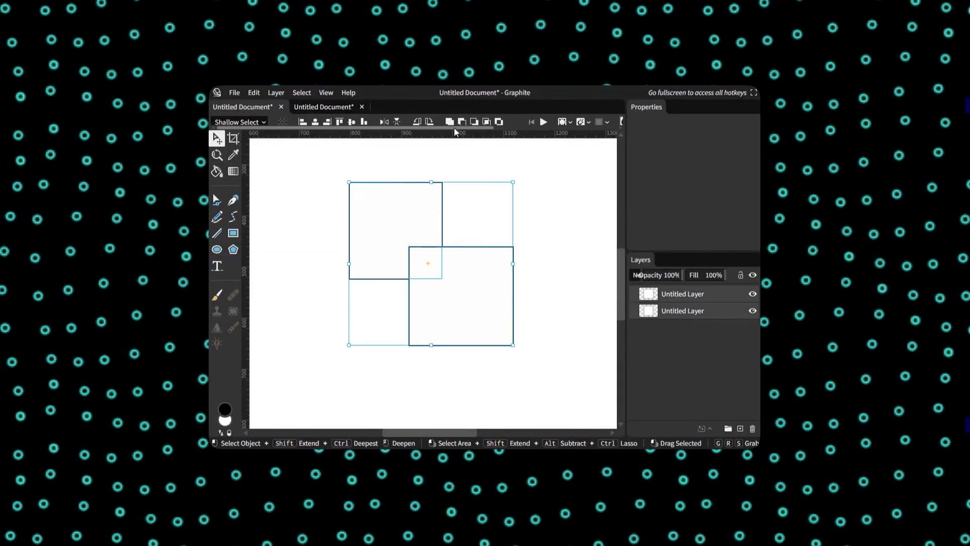
Step: Unite the two overlapping rectangles and apply Round Corners with a radius of 30.5 px and a roundness of 0
click(708, 429)
text(round)
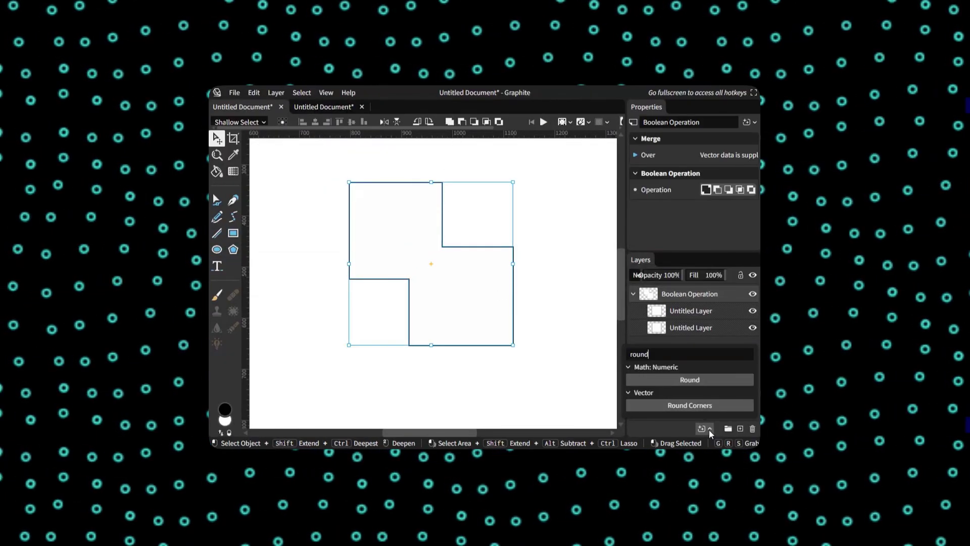
click(697, 406)
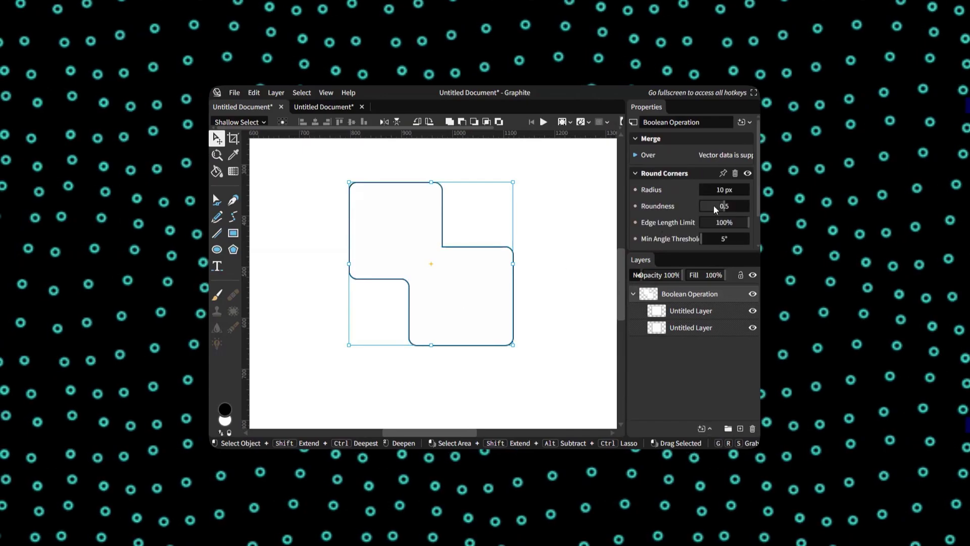
drag(724, 190, 746, 190)
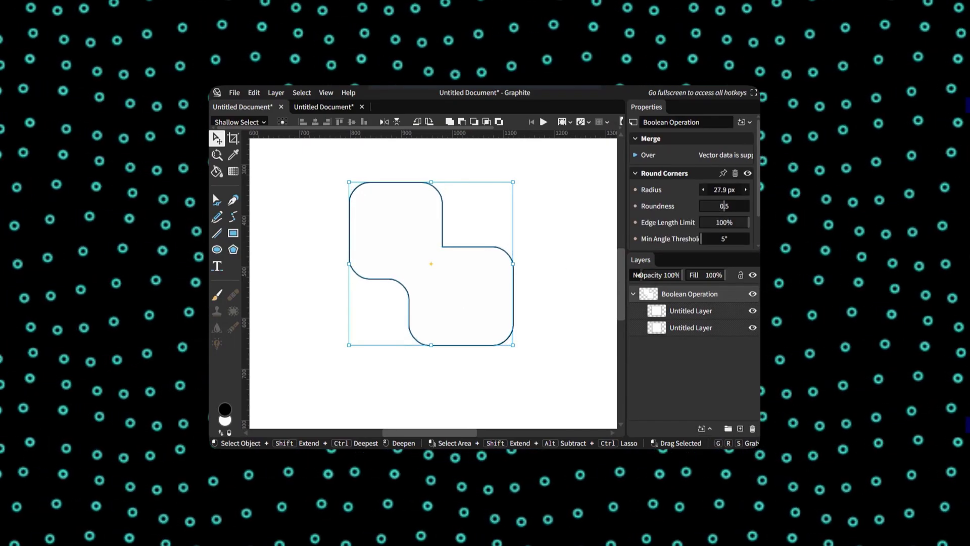
drag(724, 190, 674, 209)
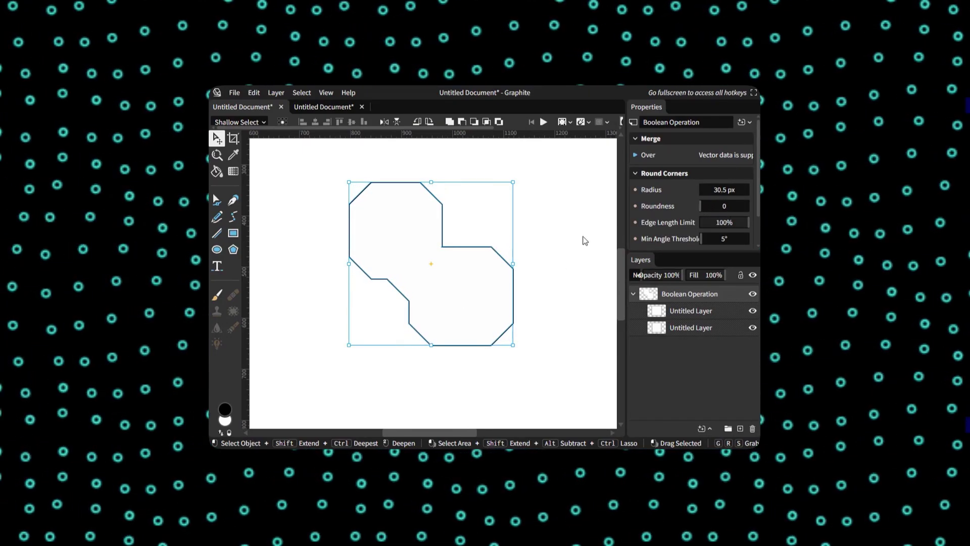
Step: Draw a tall rectangle inside the Boolean Operation group, overlapping the right side of the combined shape
key(m)
click(661, 328)
drag(477, 202, 549, 408)
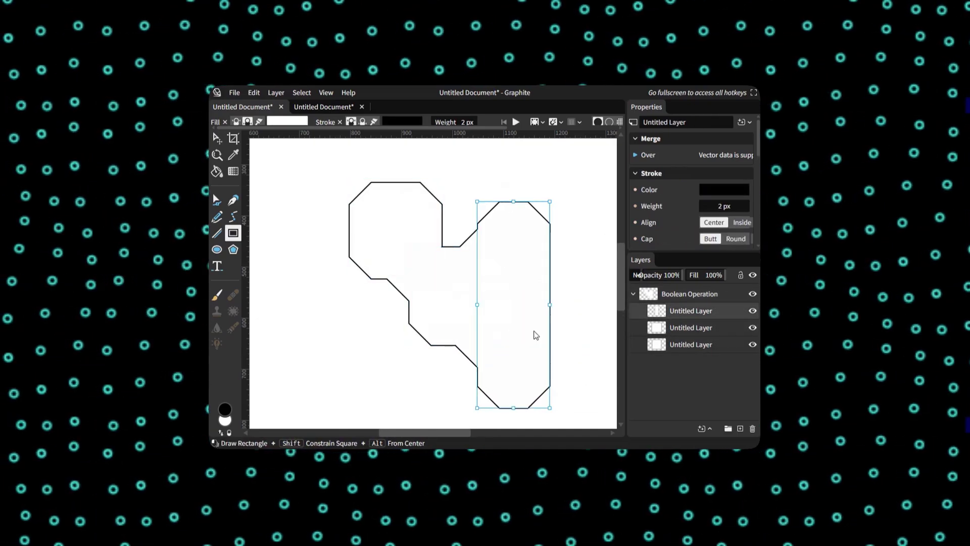
Step: Move the tall rectangle up and to the right, and shift and rotate the lower square of the combined shape
key(v)
drag(515, 317, 549, 237)
drag(453, 313, 434, 338)
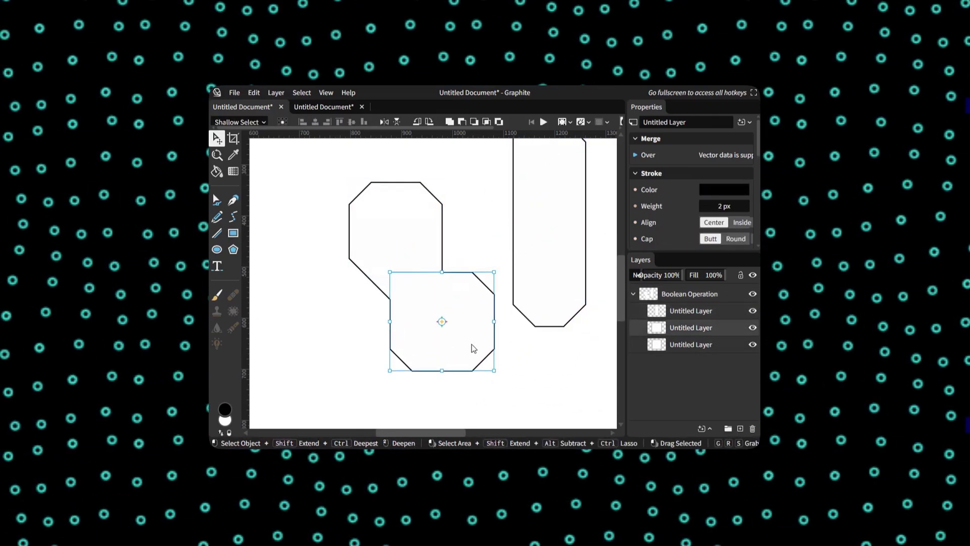
mouse_move(505, 323)
mouse_down()
mouse_move(507, 393)
mouse_move(487, 369)
mouse_move(501, 341)
mouse_up()
click(568, 368)
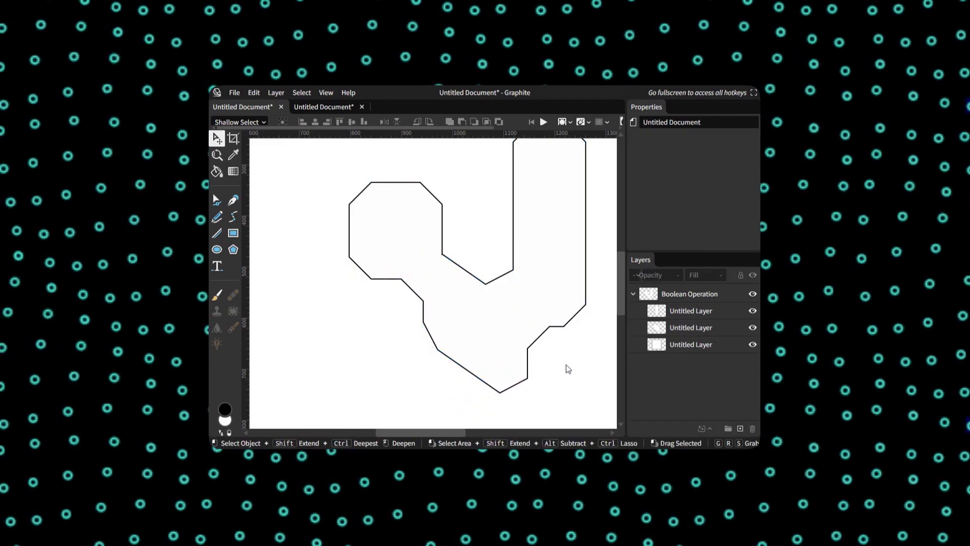
Step: Draw a thin horizontal rectangle inside the Boolean Operation group, extending rightward from the tall rectangle
scroll(463, 292, down, 1)
drag(463, 292, 412, 298)
key(m)
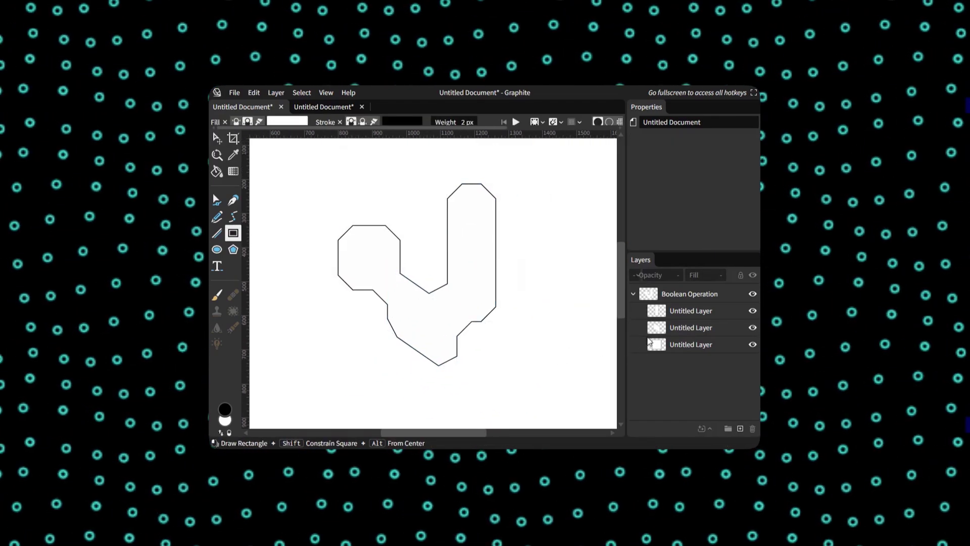
click(650, 342)
drag(472, 236, 595, 257)
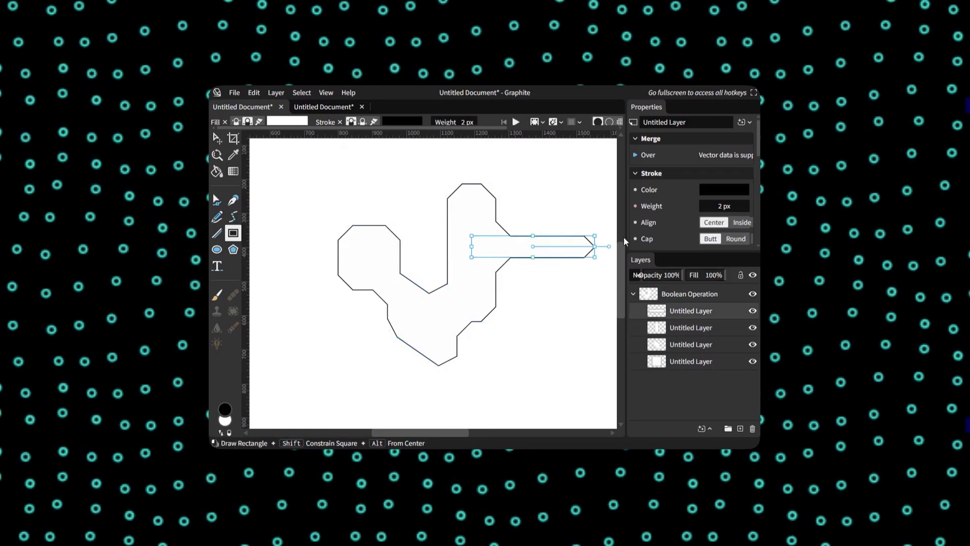
Step: Set the Boolean Operation's Round Corners radius to 25.7 px and its roundness to 0.12
click(687, 292)
mouse_move(704, 209)
mouse_down()
mouse_move(725, 209)
mouse_move(717, 192)
mouse_move(728, 192)
mouse_move(714, 192)
mouse_move(706, 210)
mouse_up()
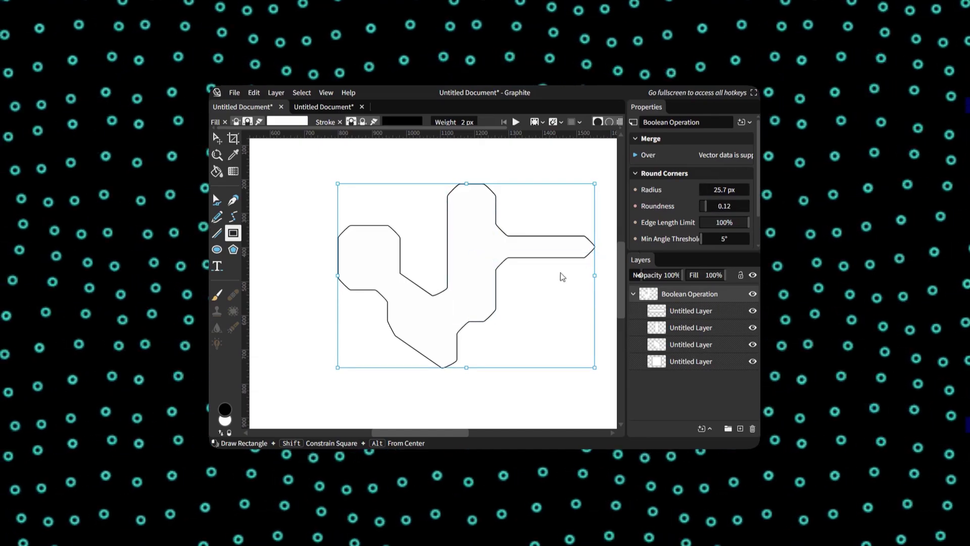
Step: Add another rectangle to the Boolean Operation group as a slanted bar descending from the horizontal bar
click(649, 325)
mouse_move(537, 246)
mouse_down()
mouse_move(565, 366)
mouse_move(493, 364)
mouse_move(478, 384)
mouse_move(452, 347)
mouse_move(565, 341)
mouse_up()
key(v)
click(493, 402)
key(m)
key(ctrl+z)
key(ctrl+z)
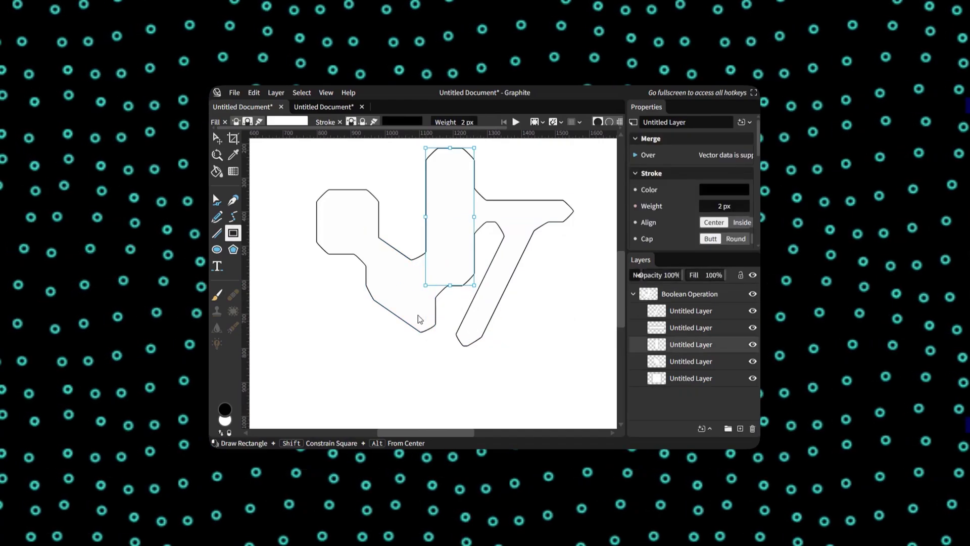
Step: Draw a wide rectangle in the group across the bottom of the shape, overlapping the lower square and the slanted bar
drag(419, 321, 550, 391)
key(v)
click(566, 284)
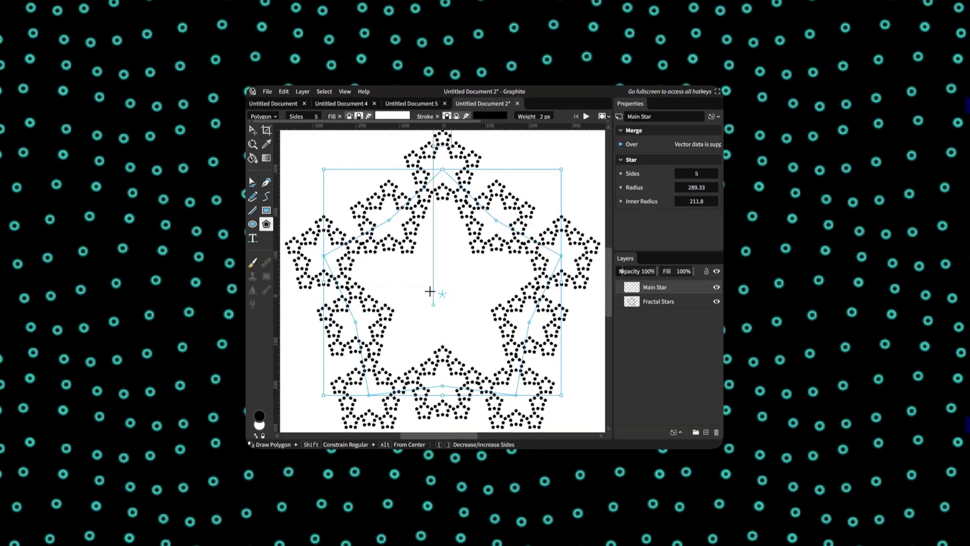
Step: Reshape the Main Star, first with four sides, ending at seven sides, radius 229 and inner radius 158.47
key(bracketleft)
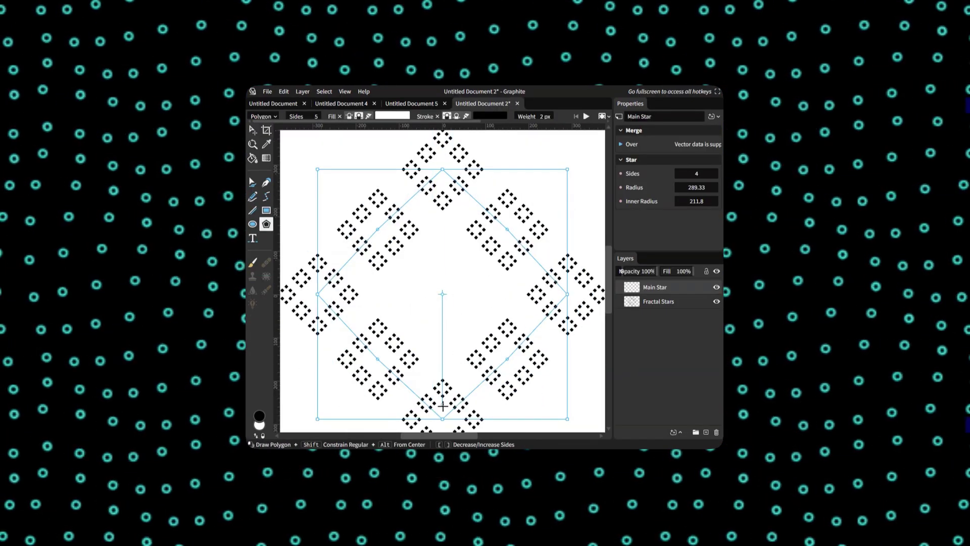
mouse_move(507, 359)
mouse_down()
mouse_move(556, 401)
mouse_move(469, 327)
mouse_move(497, 349)
mouse_up()
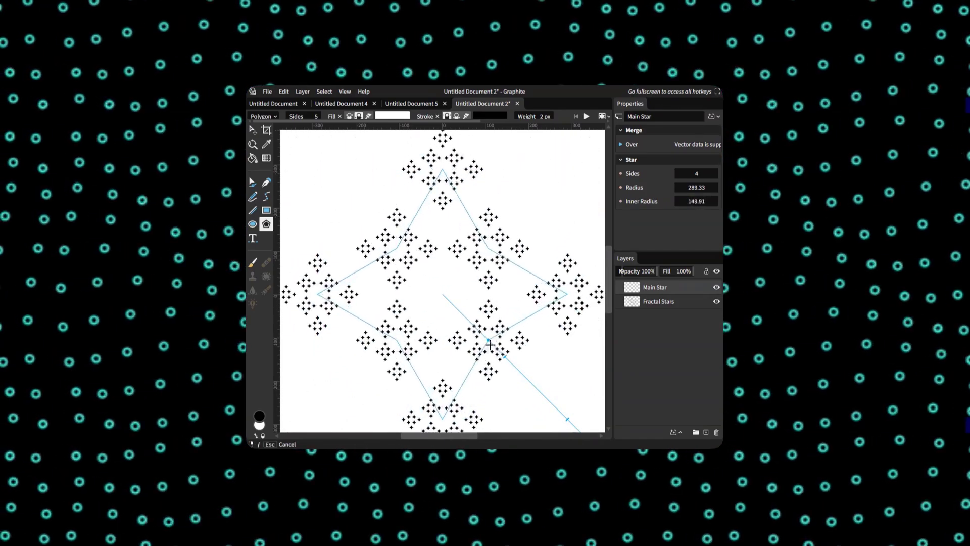
drag(442, 418, 442, 393)
drag(441, 294, 479, 295)
drag(503, 342, 496, 337)
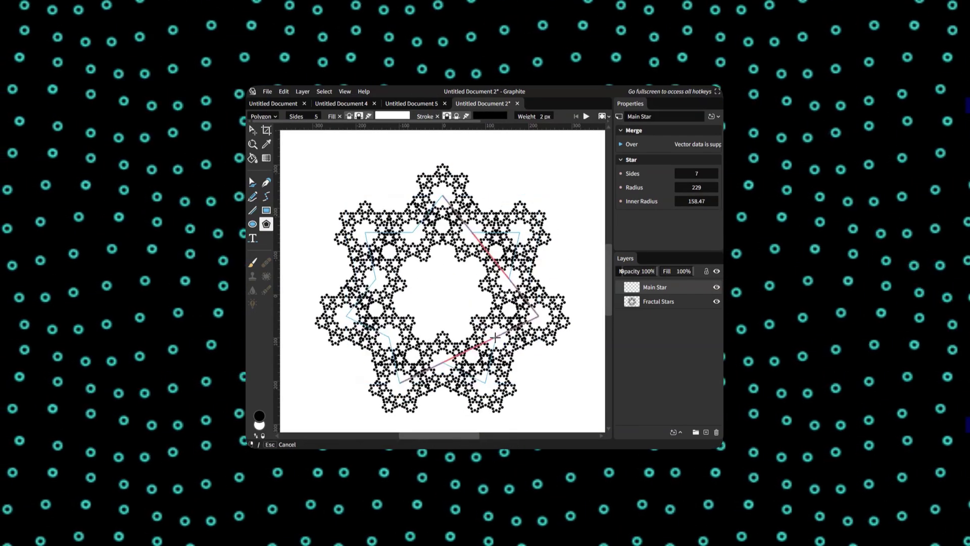
Step: Change the rotation of both Transform nodes in the Fractal Stars node graph and return to the canvas
key(ctrl+space)
click(394, 297)
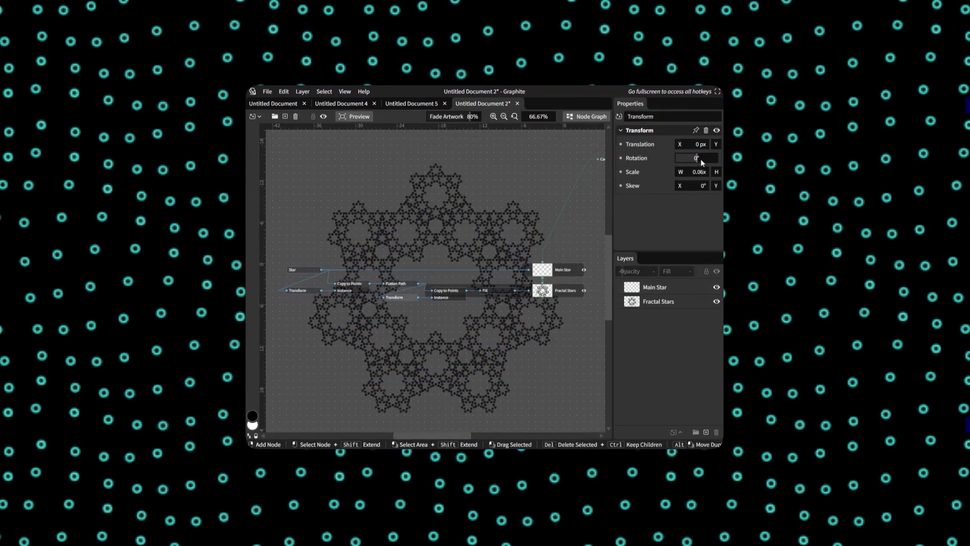
drag(701, 159, 626, 142)
click(303, 288)
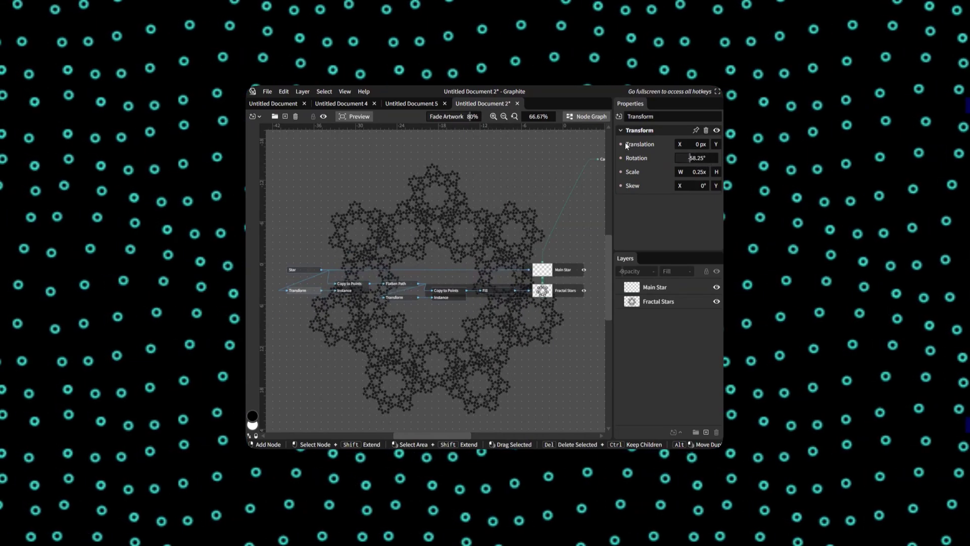
click(586, 116)
Step: Select the Main Star layer and reduce its inner radius on the canvas
click(652, 287)
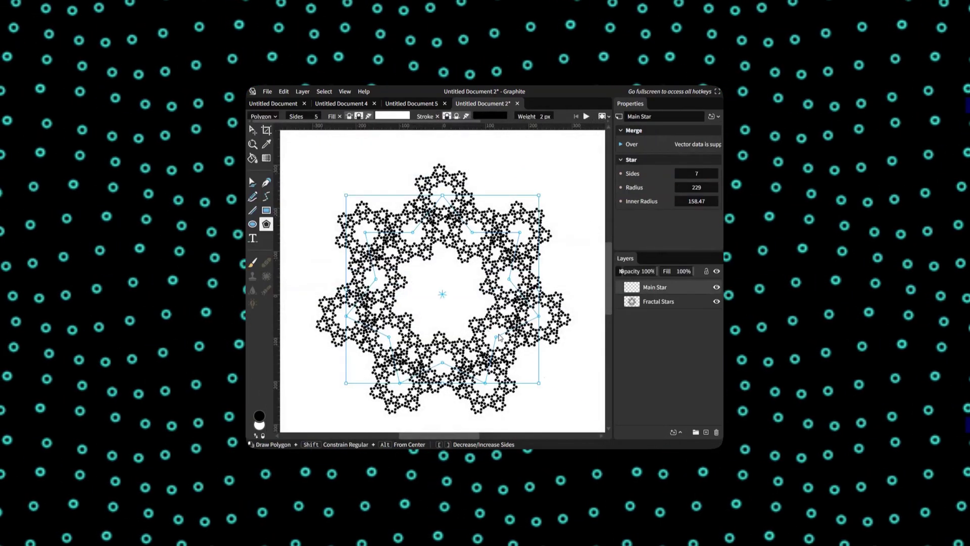
drag(496, 337, 482, 321)
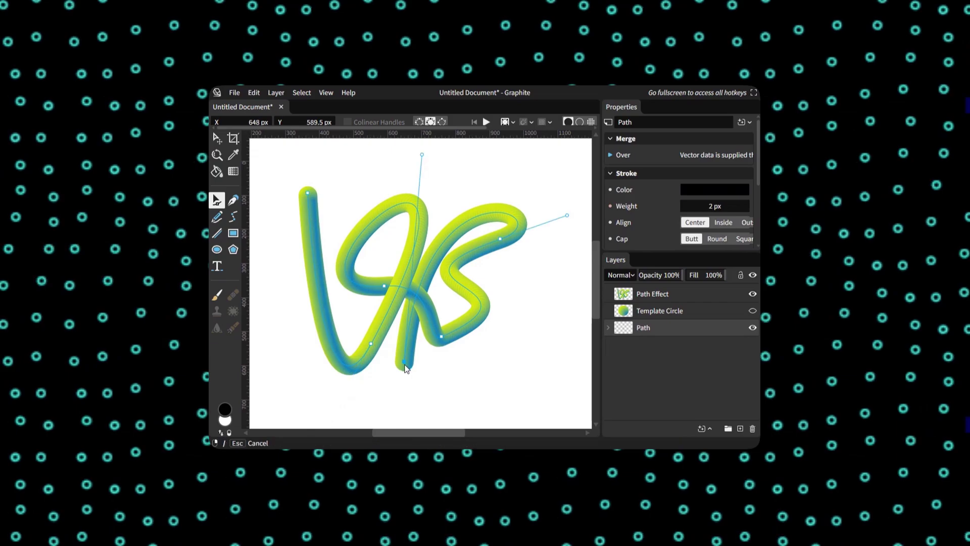
Step: Reshape the path by moving its lower end point to X 699, Y 654 px, swinging that point's handle up-left and shifting the upper-right anchor down-right
drag(404, 364, 422, 385)
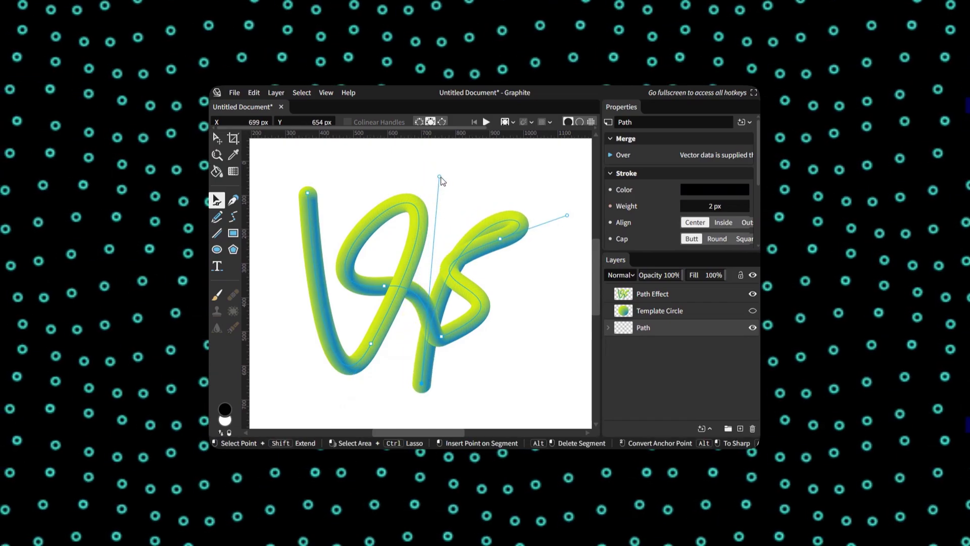
drag(442, 181, 397, 147)
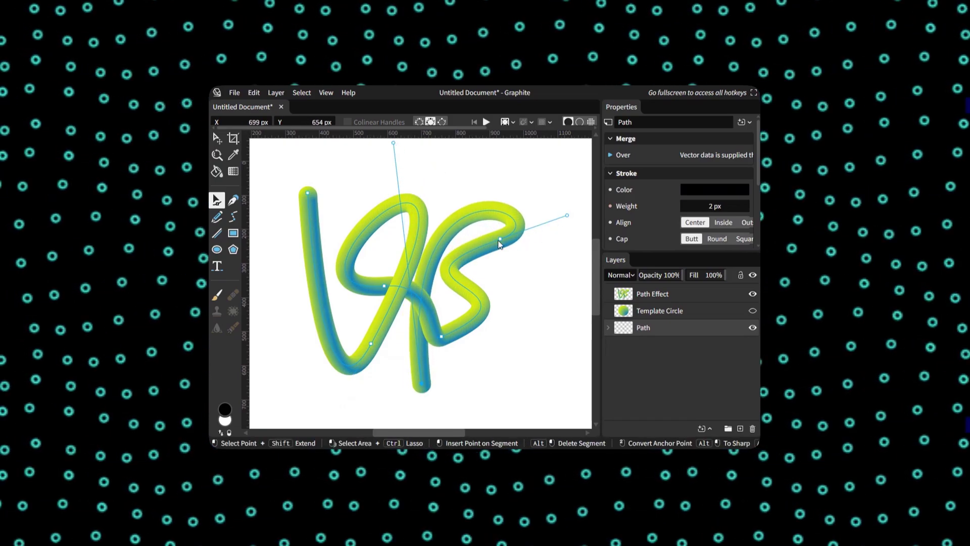
drag(499, 239, 519, 267)
key(v)
click(519, 379)
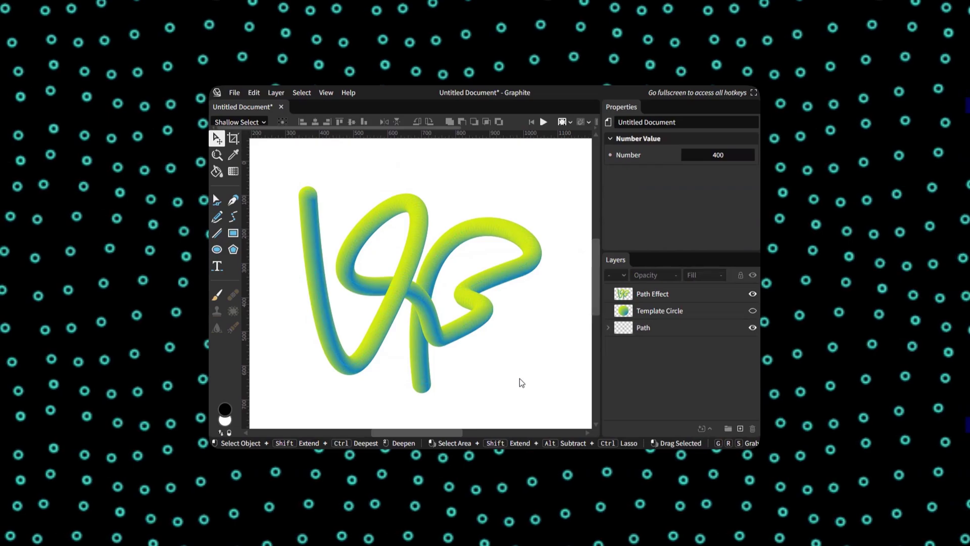
Step: Make the Template Circle layer visible
click(753, 310)
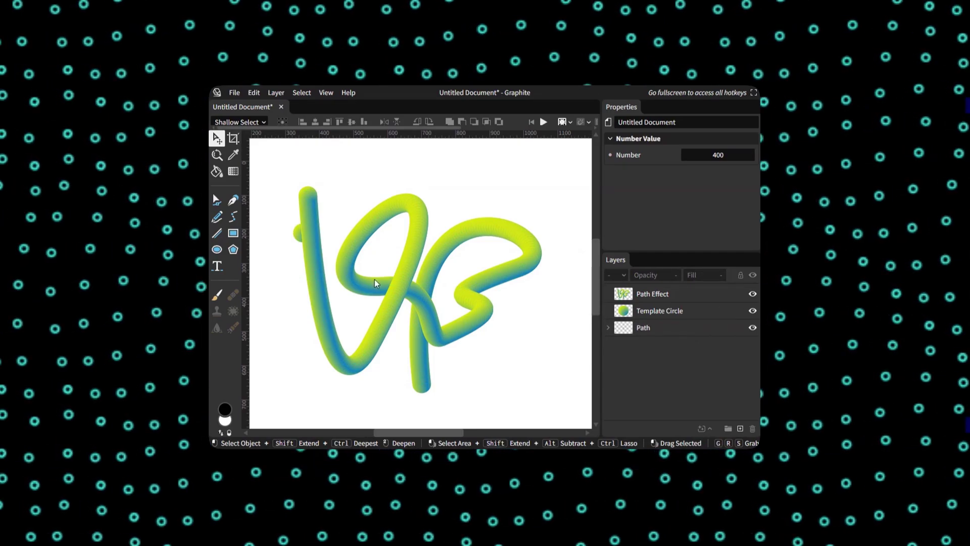
Step: Select the Template Circle layer and move the circle to a different spot on the canvas
drag(377, 284, 403, 291)
click(662, 312)
key(g)
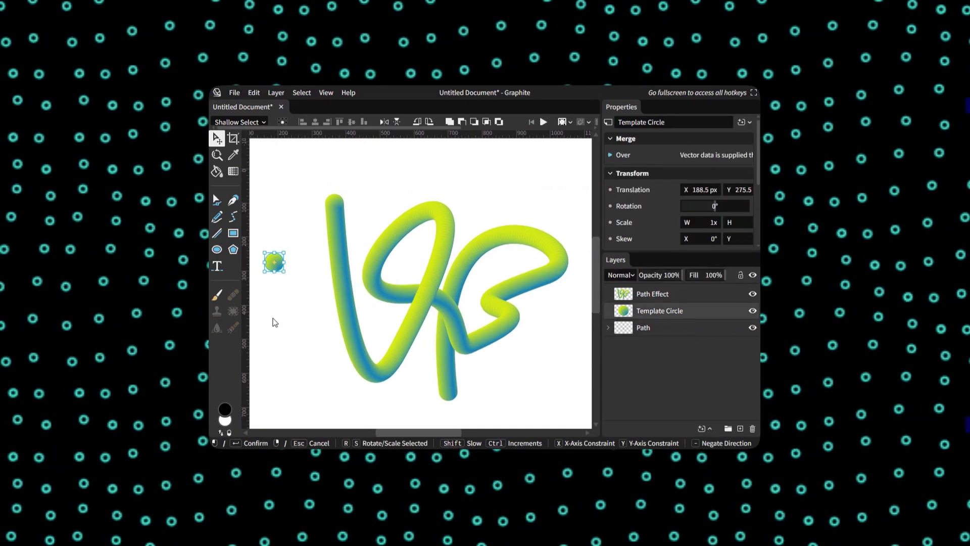
click(286, 307)
click(289, 290)
click(282, 271)
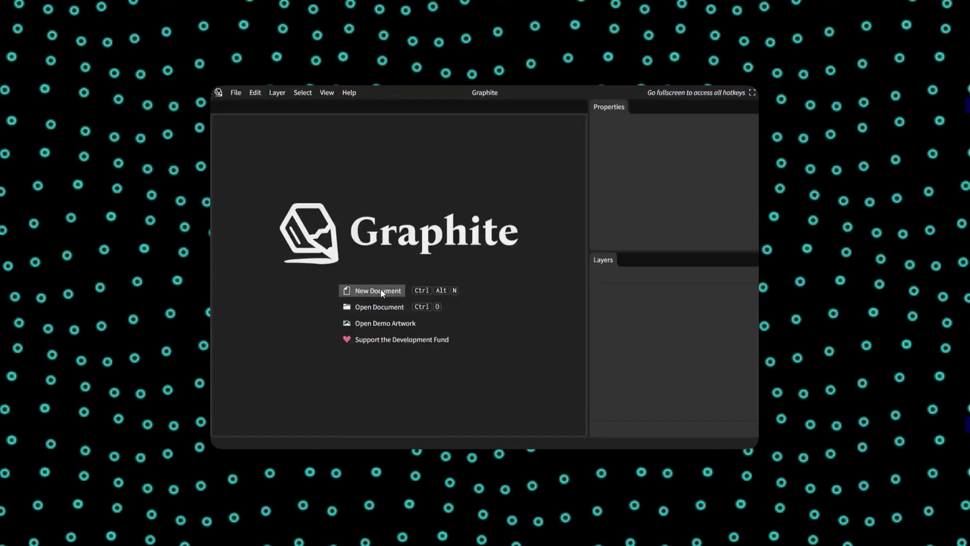
Step: Create a new document named Gear
click(376, 290)
text(Ge)
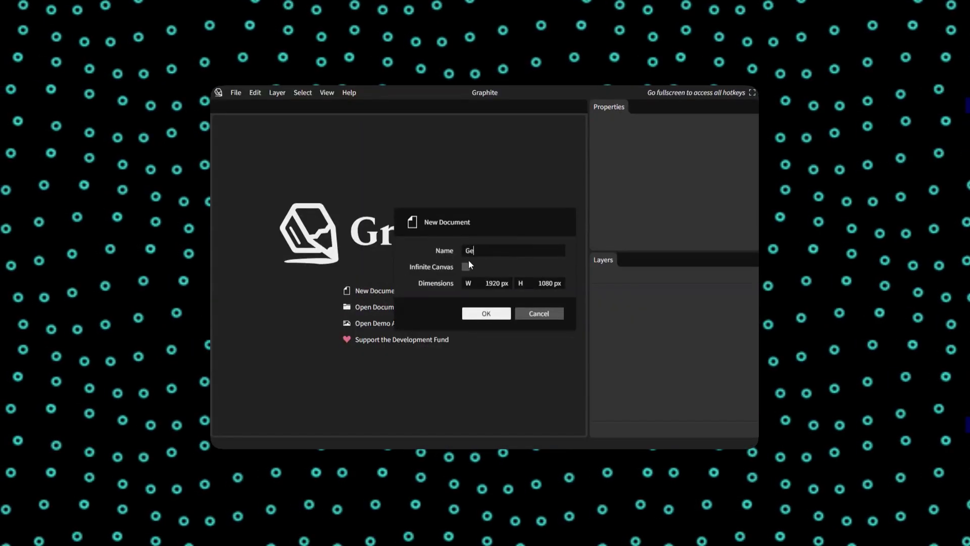
text(ar)
click(486, 314)
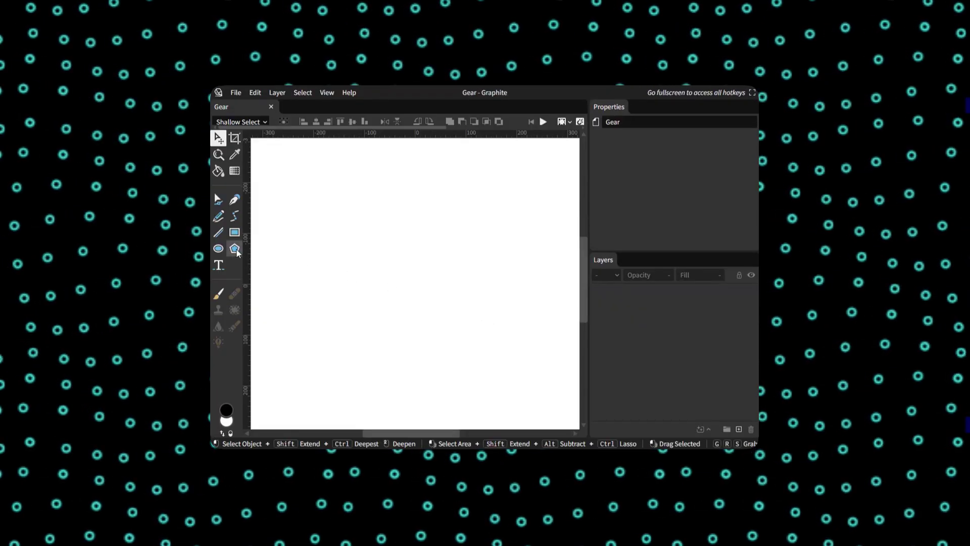
Step: Draw a star with a radius of about 178 px in the middle of the canvas and set its sides to 16
click(235, 248)
click(232, 122)
click(222, 145)
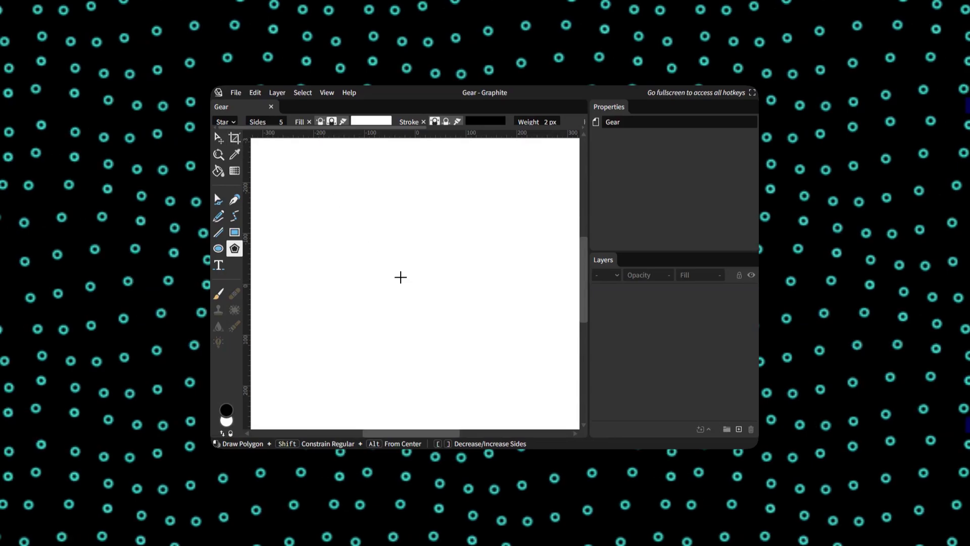
drag(400, 271, 494, 316)
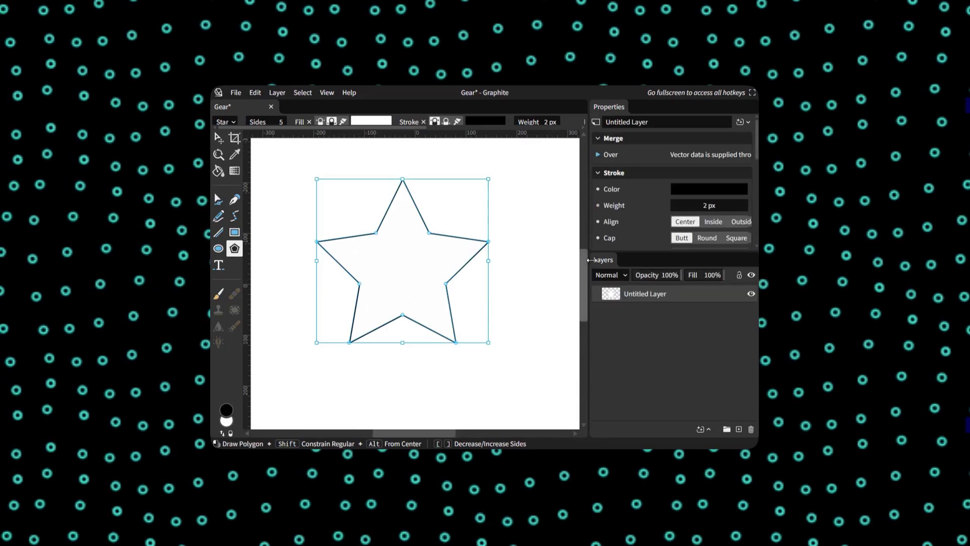
mouse_move(402, 269)
mouse_down()
mouse_move(537, 271)
mouse_move(528, 268)
mouse_up()
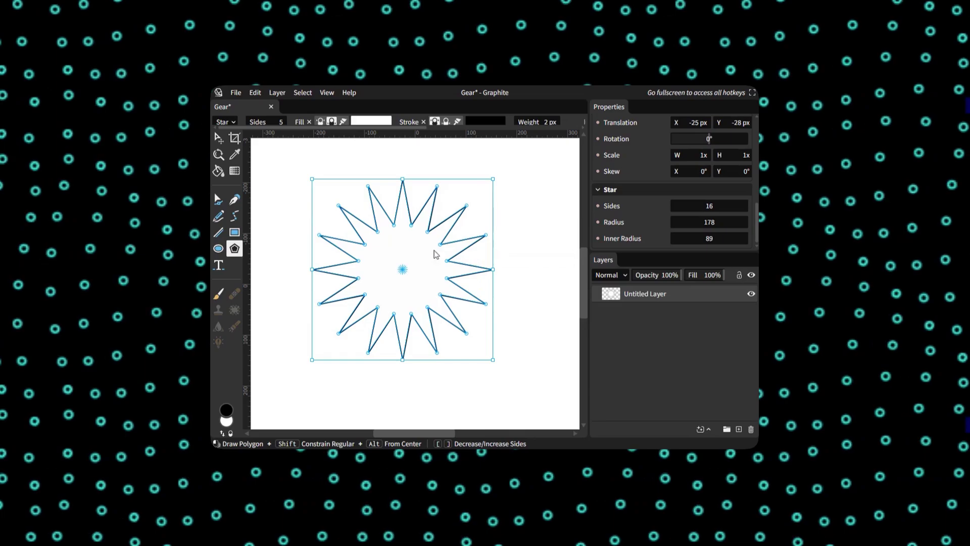
Step: Fill the star with a radial gradient running from its centre to a point just beyond its lower-right tips
click(234, 171)
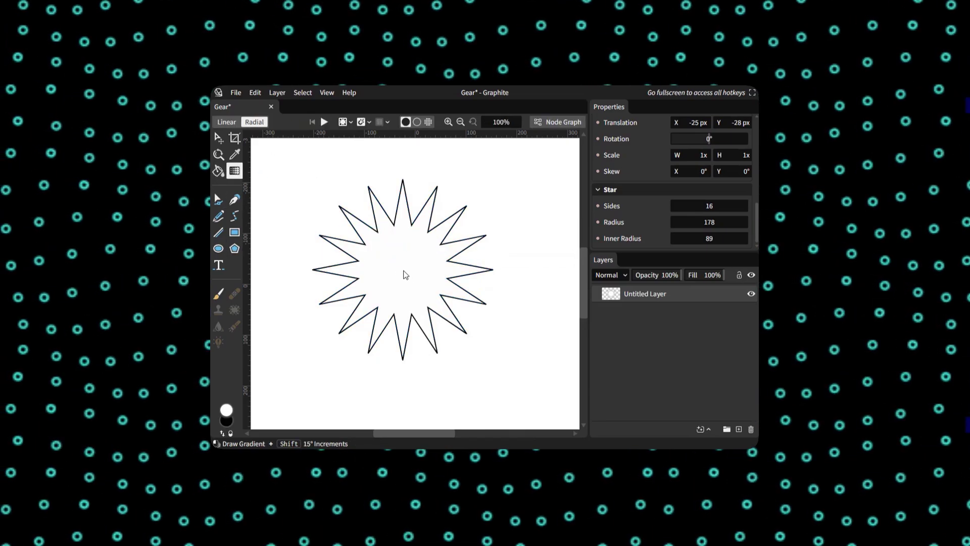
drag(403, 270, 530, 302)
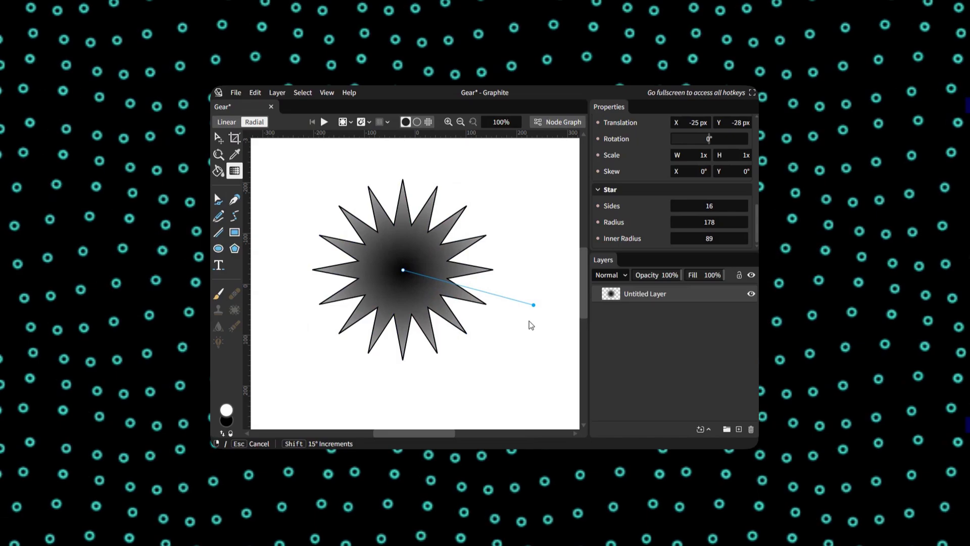
key(v)
click(523, 360)
Step: Add a Round Corners node to the star, set its roundness to 0 and adjust its radius to form flat gear teeth
click(441, 287)
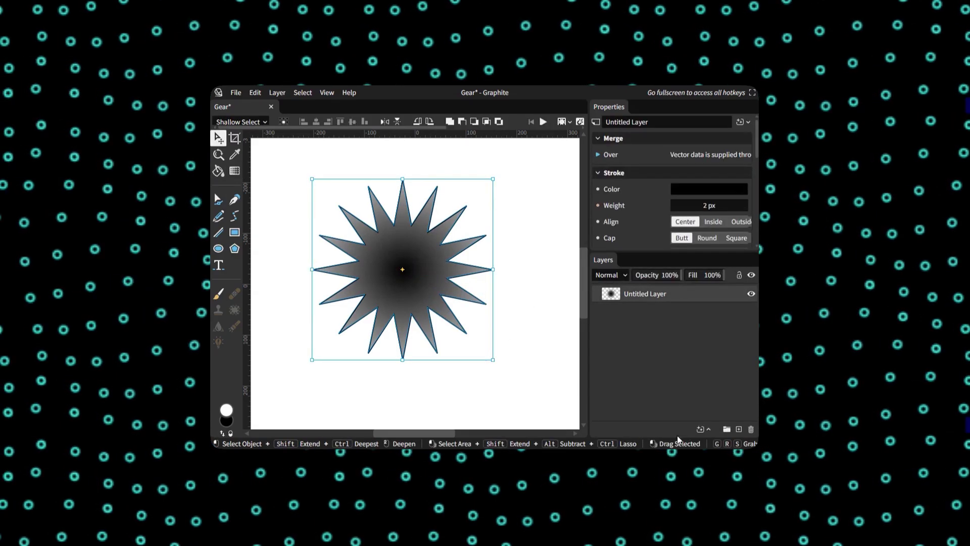
click(705, 430)
text(round)
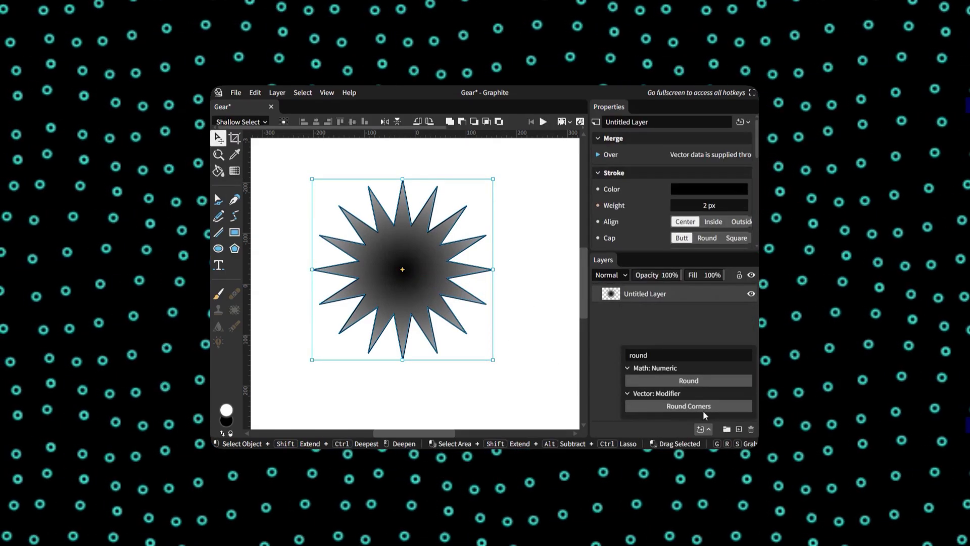
click(702, 410)
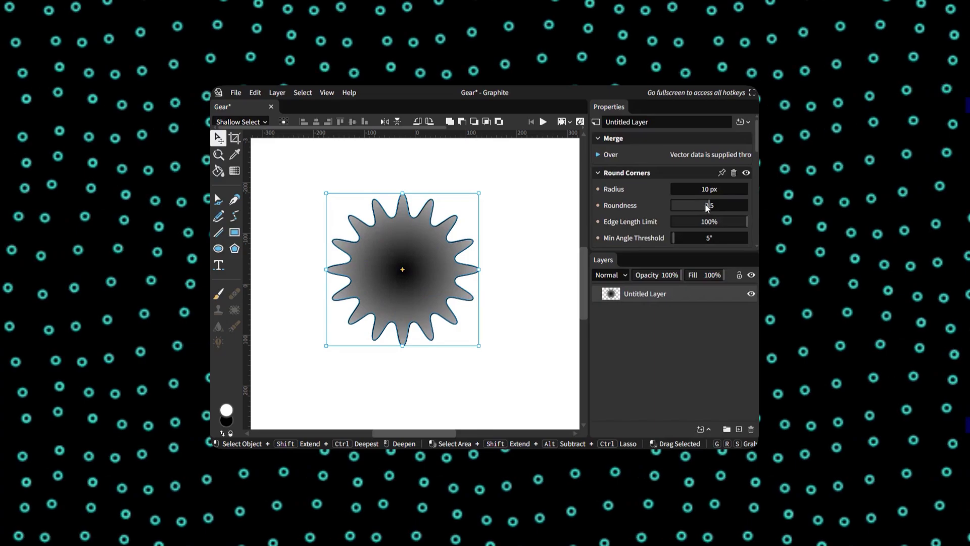
drag(705, 204, 658, 206)
drag(709, 188, 692, 188)
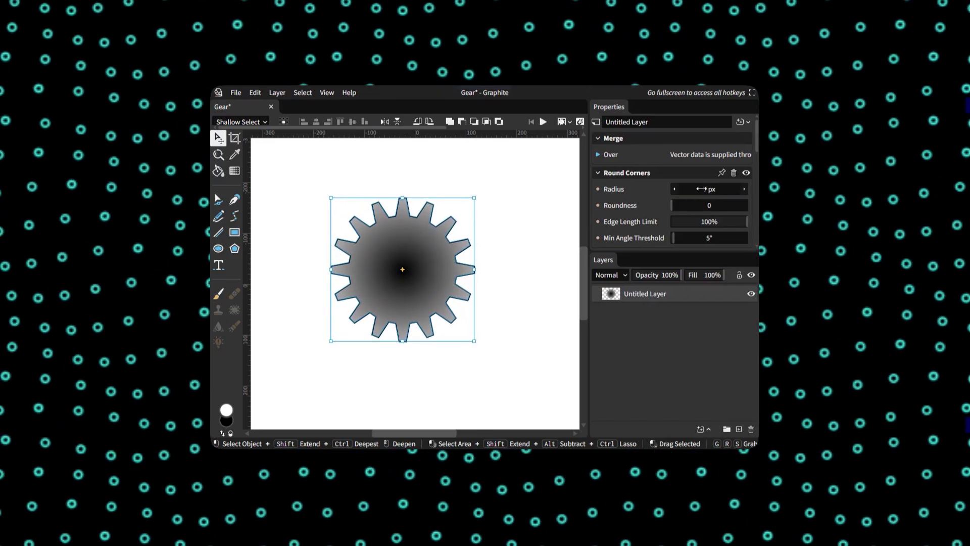
click(519, 341)
Step: Draw a circle centred on the gear reaching just past the tooth roots and place it behind the gear
key(e)
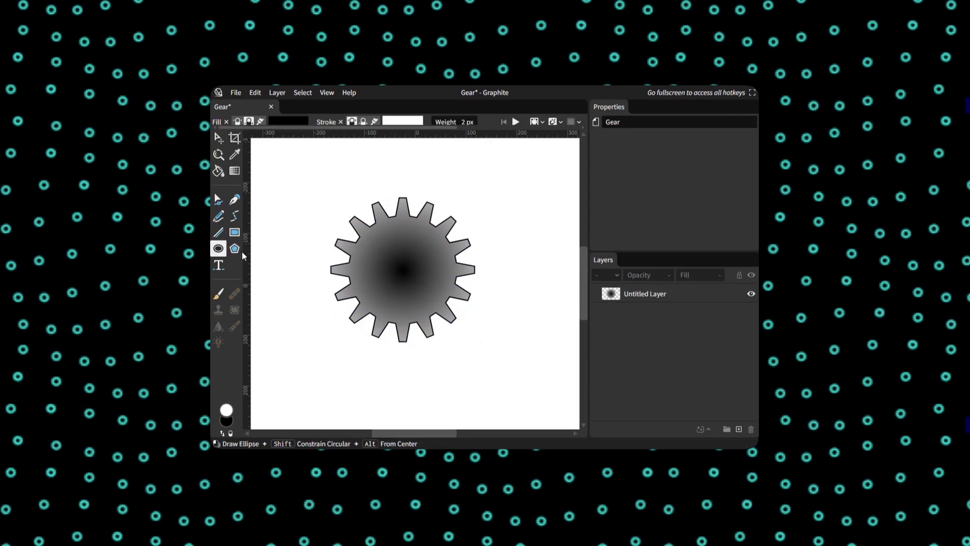
mouse_move(403, 268)
mouse_down()
mouse_move(460, 327)
mouse_move(447, 281)
mouse_up()
key(v)
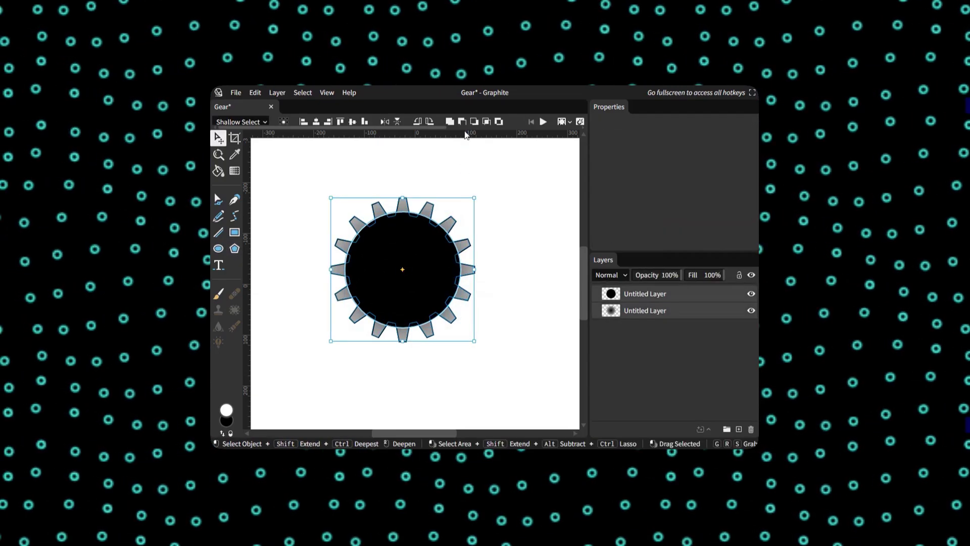
click(630, 294)
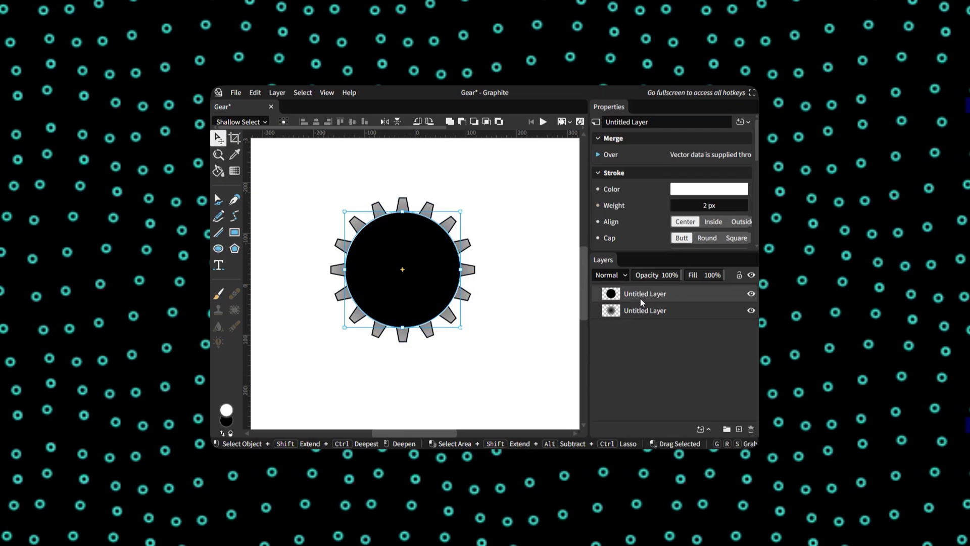
key(ctrl+[)
click(506, 331)
Step: Unite the gear shape and the circle behind it with a Boolean union
key(ctrl+a)
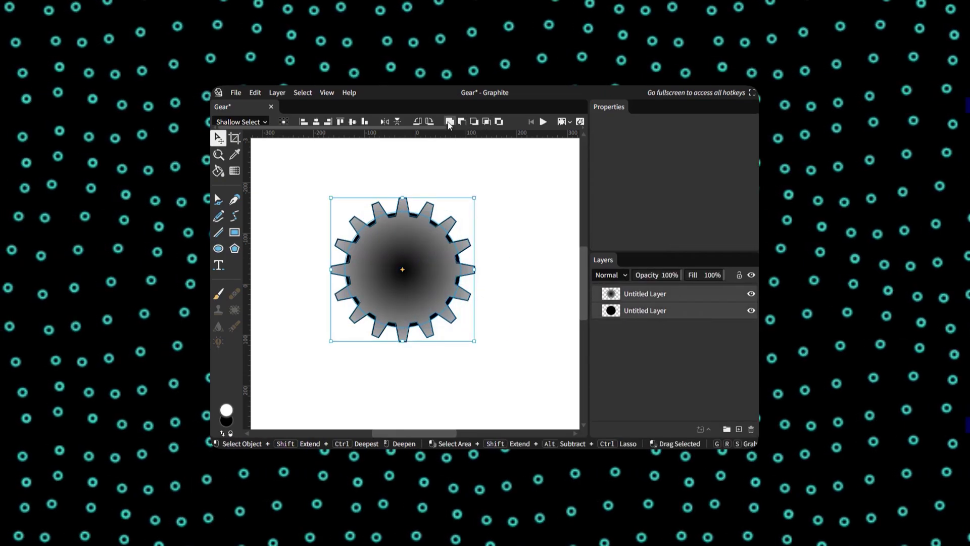
click(450, 122)
click(530, 310)
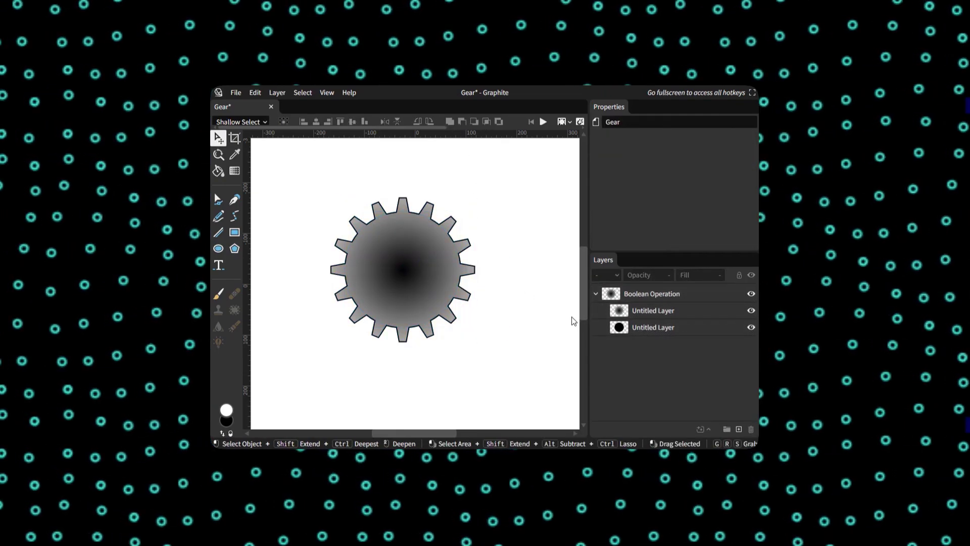
Step: Draw a smaller circle centred on the gear and subtract it from the gear to cut a round hole
click(218, 248)
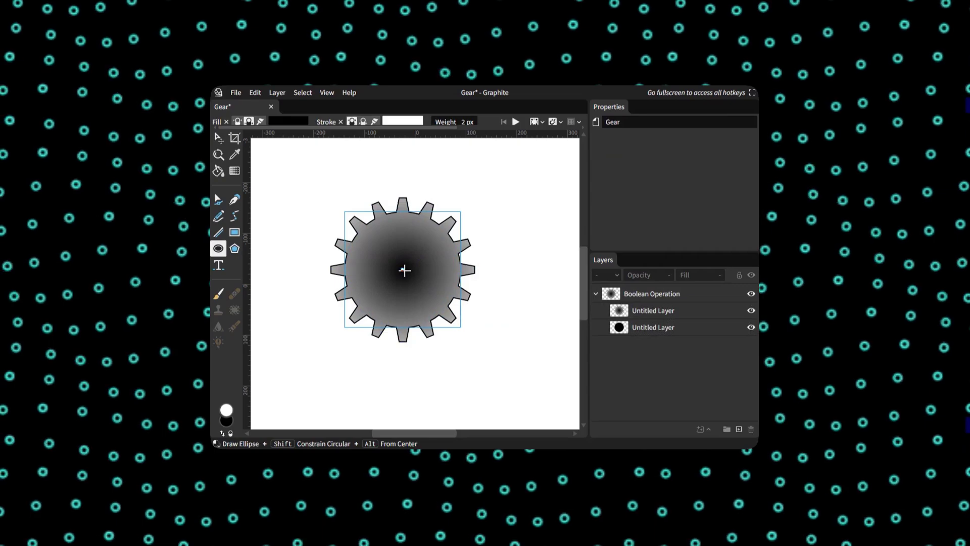
drag(404, 271, 444, 298)
key(v)
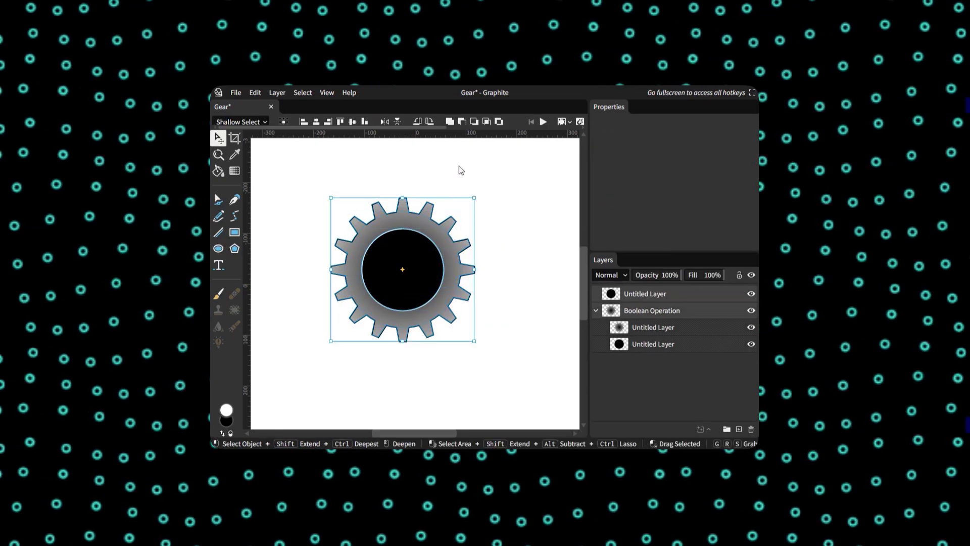
click(463, 122)
click(505, 244)
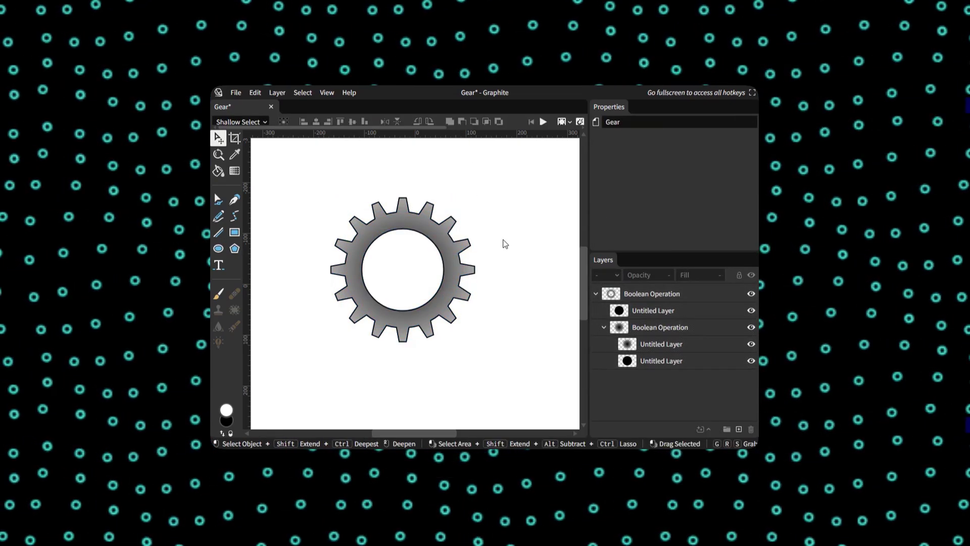
Step: Select the star layer inside the nested Boolean Operation and adjust its number of sides on the canvas
click(658, 361)
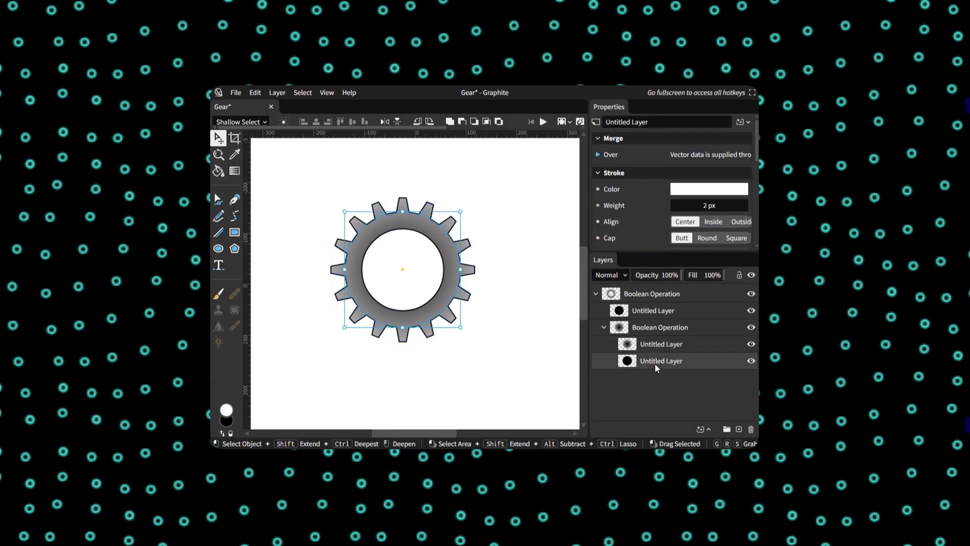
click(234, 249)
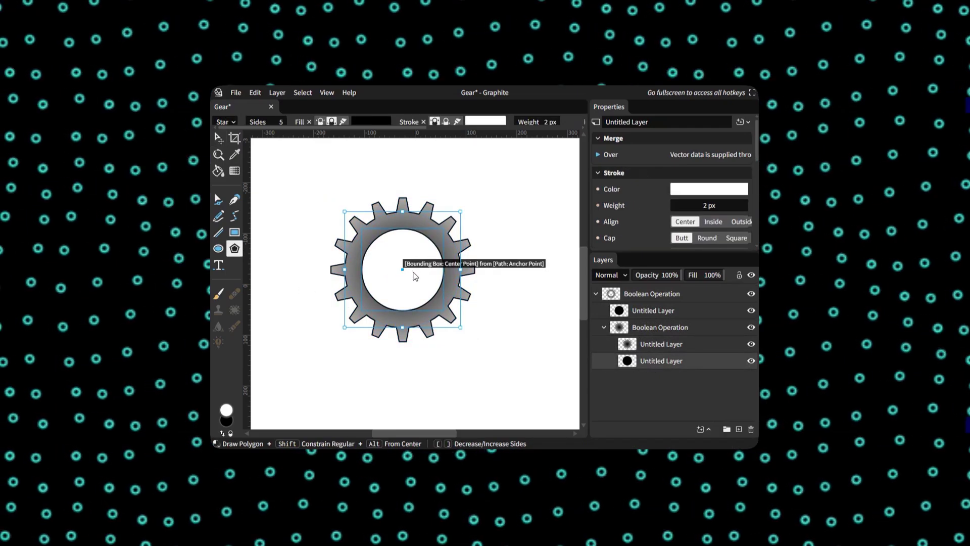
click(673, 346)
drag(405, 271, 419, 271)
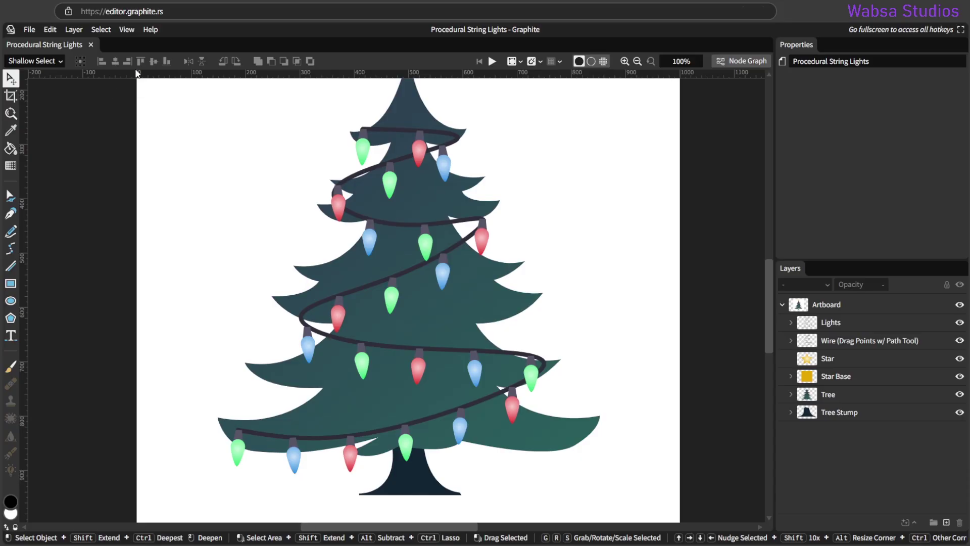
Step: Highlight the editor.graphite.rs web address and clear the highlight
drag(184, 13, 123, 15)
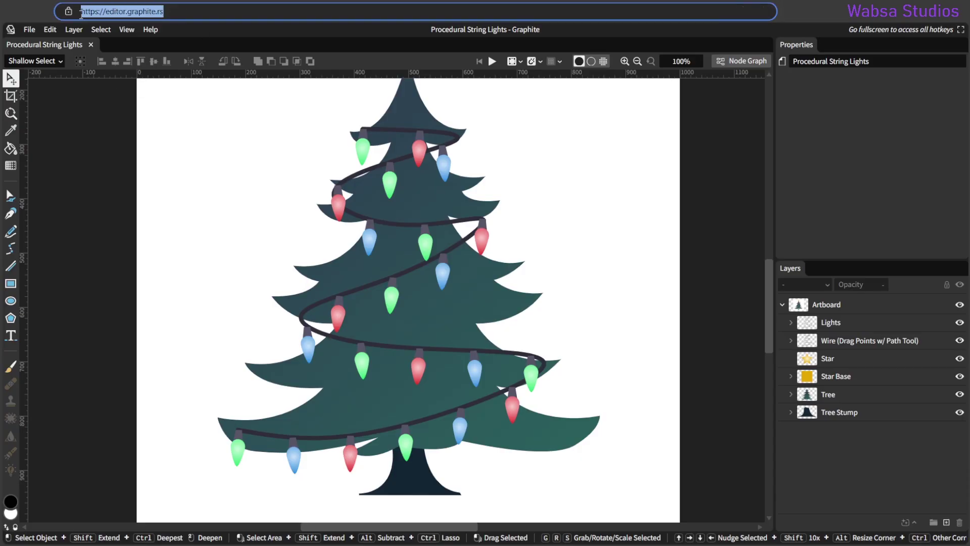
click(87, 188)
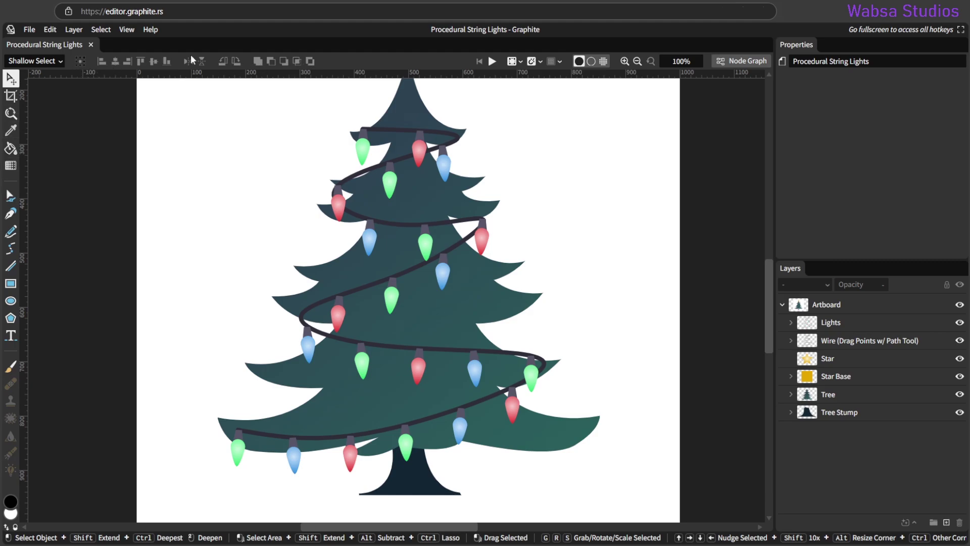
Step: Look through the Artboard, Navigate, Eyedropper, Gradient, Path, Pen and Spline tools and return to the Select tool
click(14, 96)
click(14, 113)
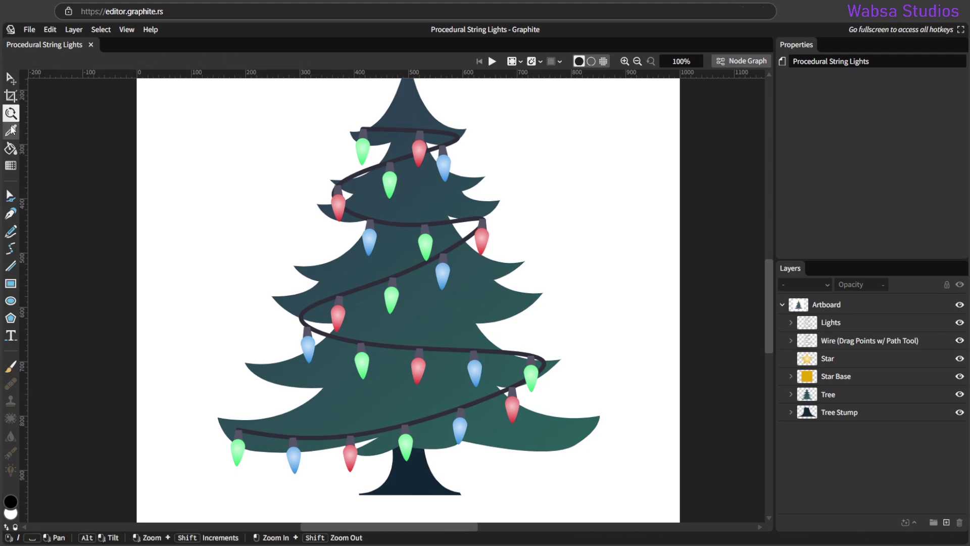
click(13, 130)
click(11, 166)
click(10, 195)
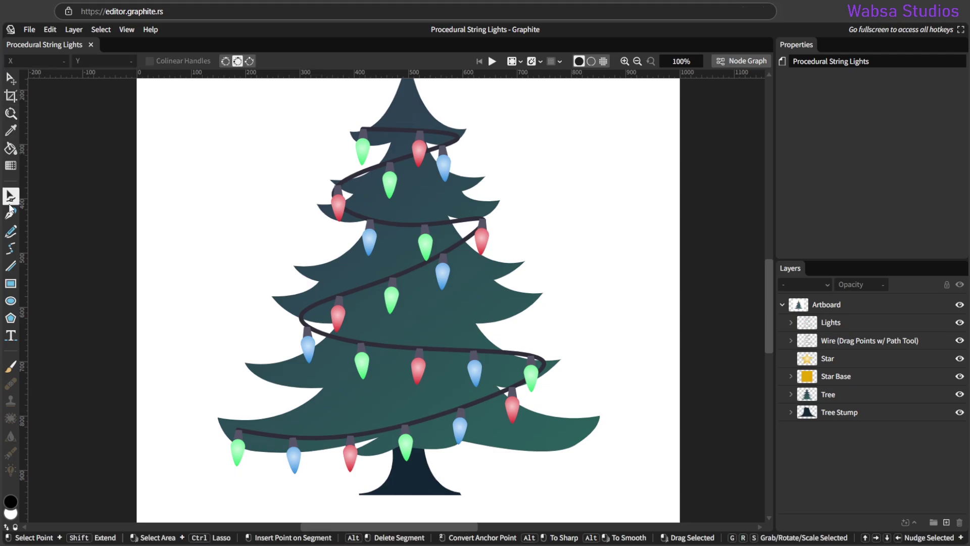
click(11, 213)
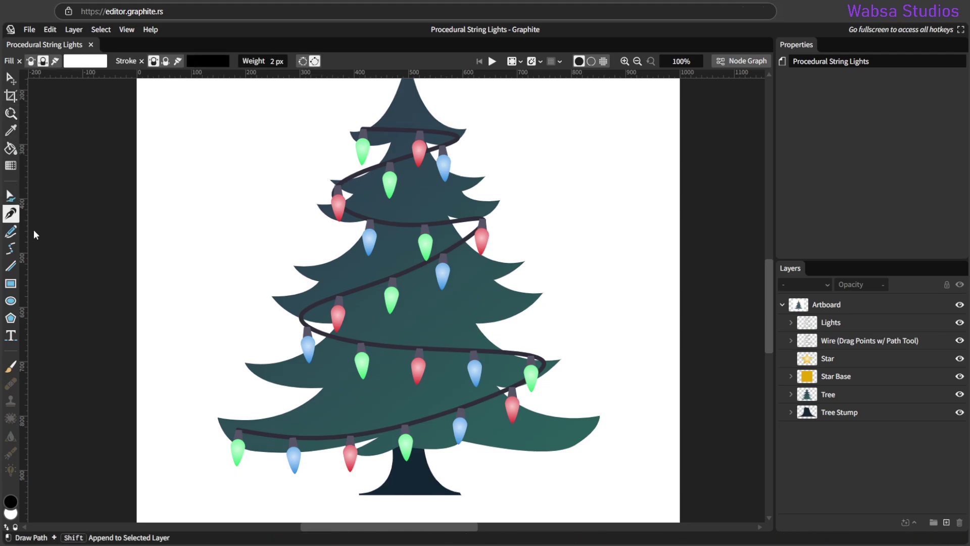
click(10, 248)
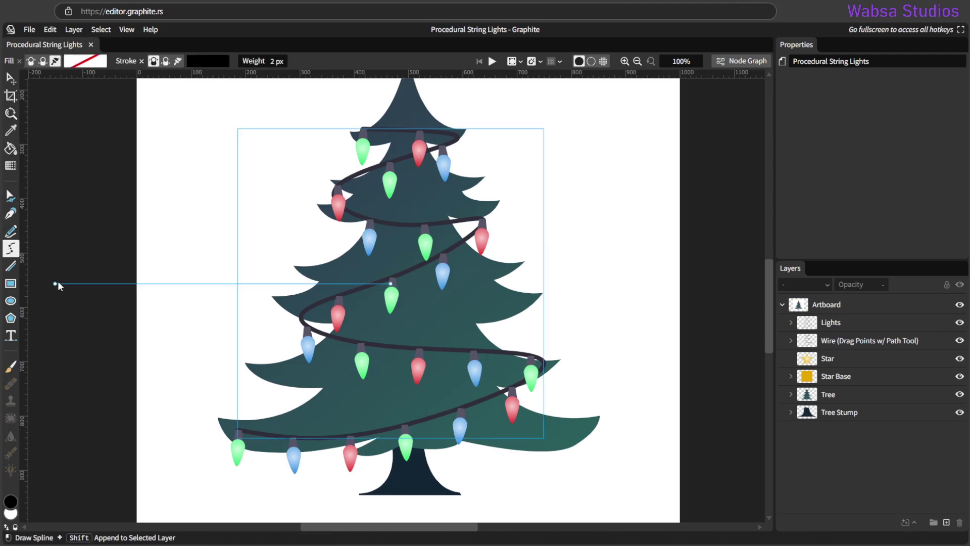
click(10, 78)
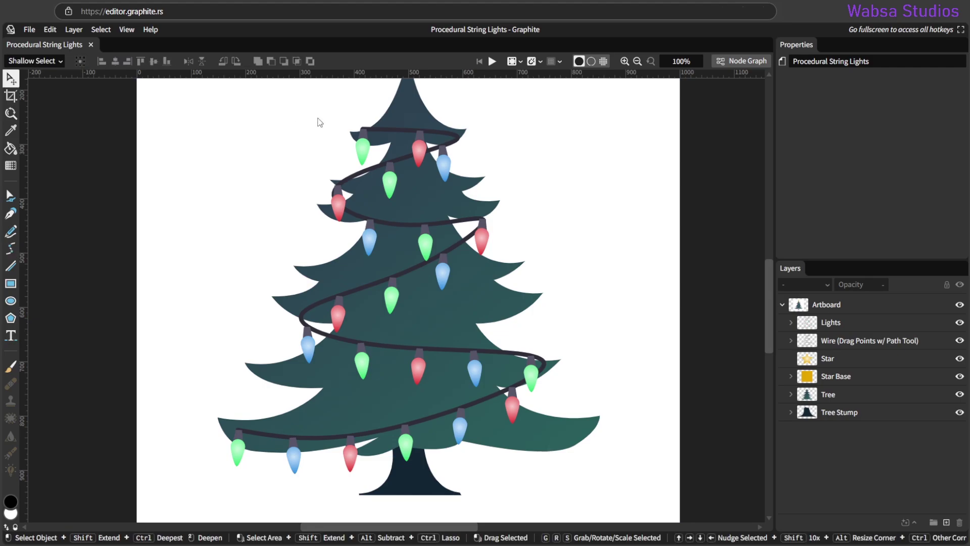
Step: Open the node graph of the string lights artwork, set Fade Artwork to 81% and examine the layers' node chains
click(739, 59)
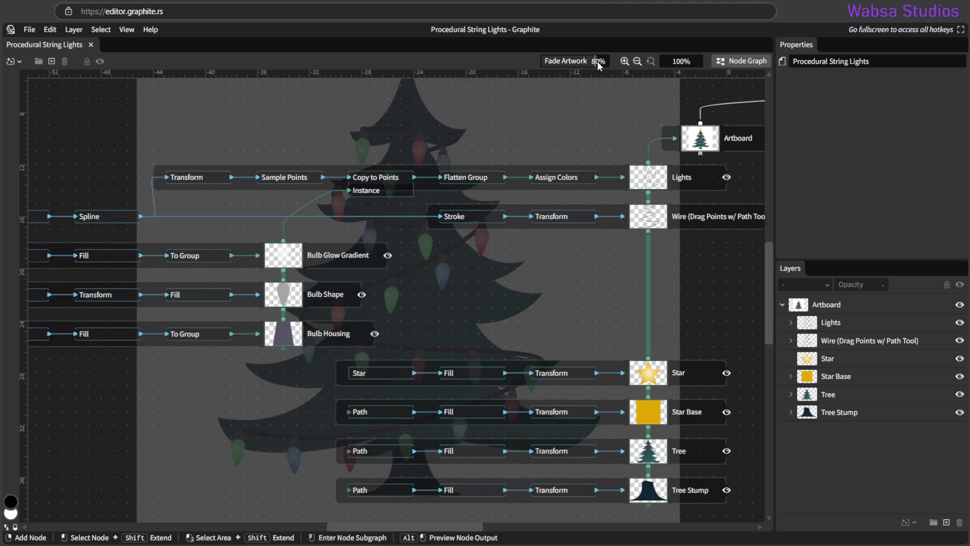
mouse_move(590, 62)
mouse_down()
mouse_move(550, 61)
mouse_move(614, 63)
mouse_move(594, 65)
mouse_up()
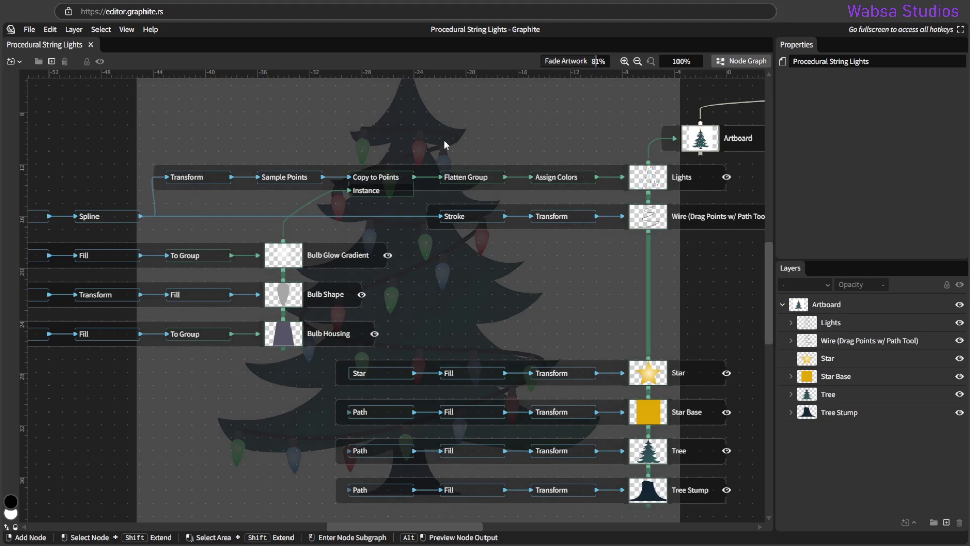
scroll(461, 246, down, 5)
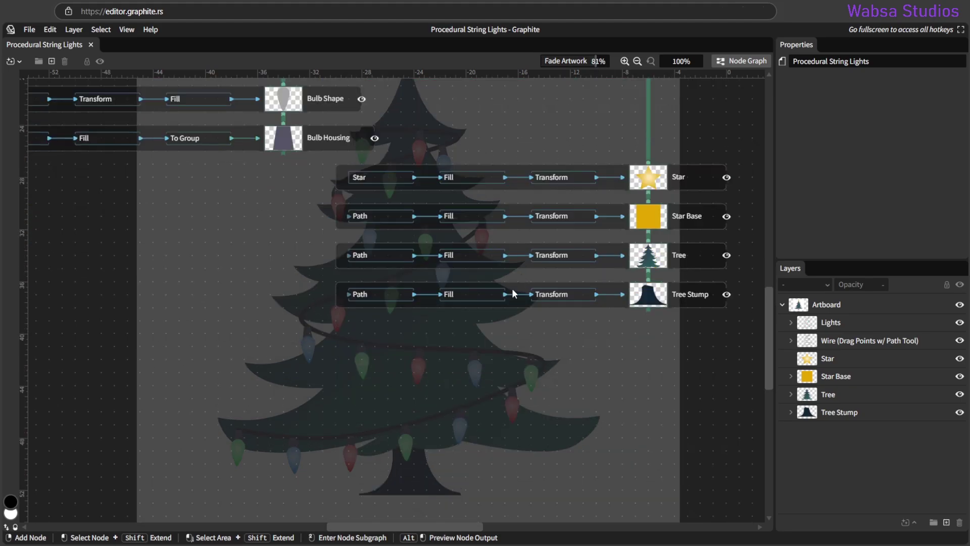
drag(685, 61, 638, 61)
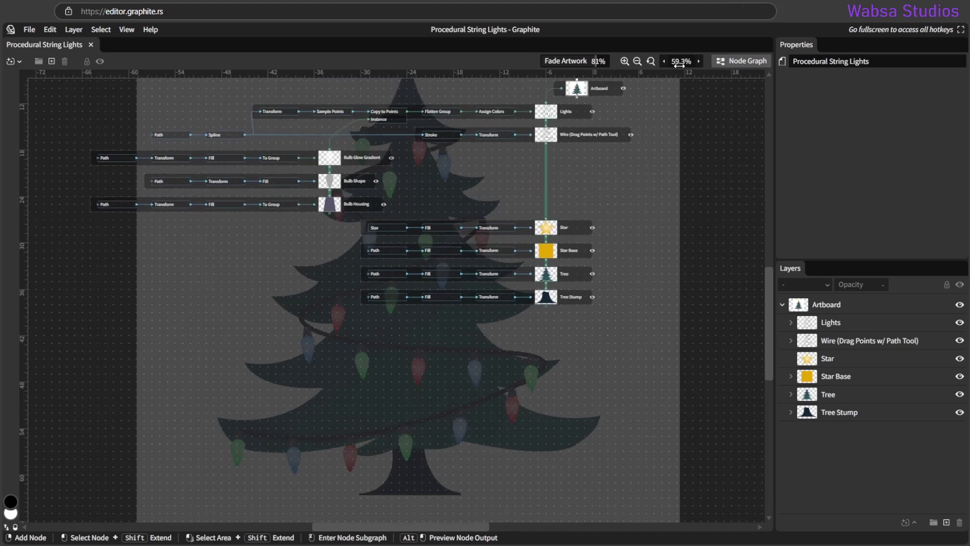
Step: Inspect the properties of the Bulb Shape layer, its Fill node, and the Copy to Points, Flatten Group, Stroke and Assign Colors nodes
click(336, 189)
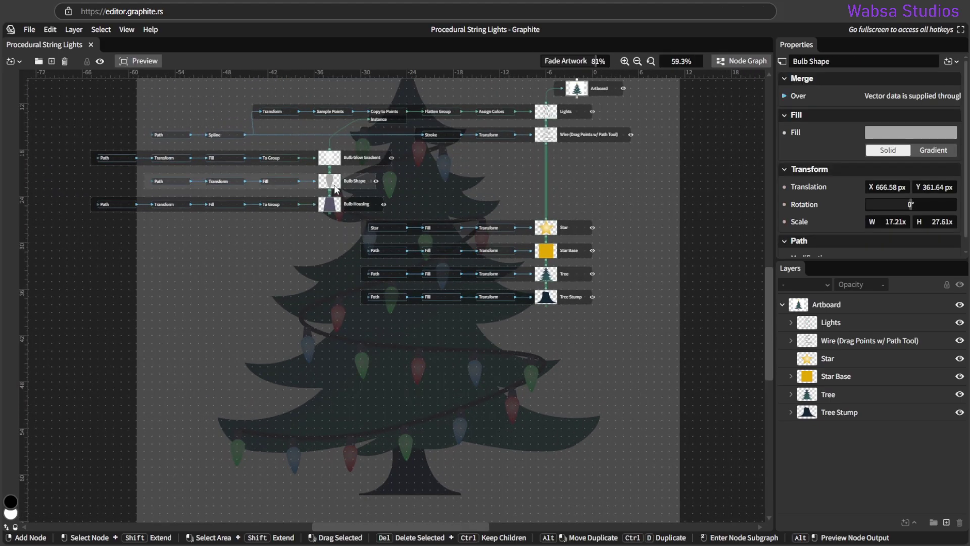
click(273, 181)
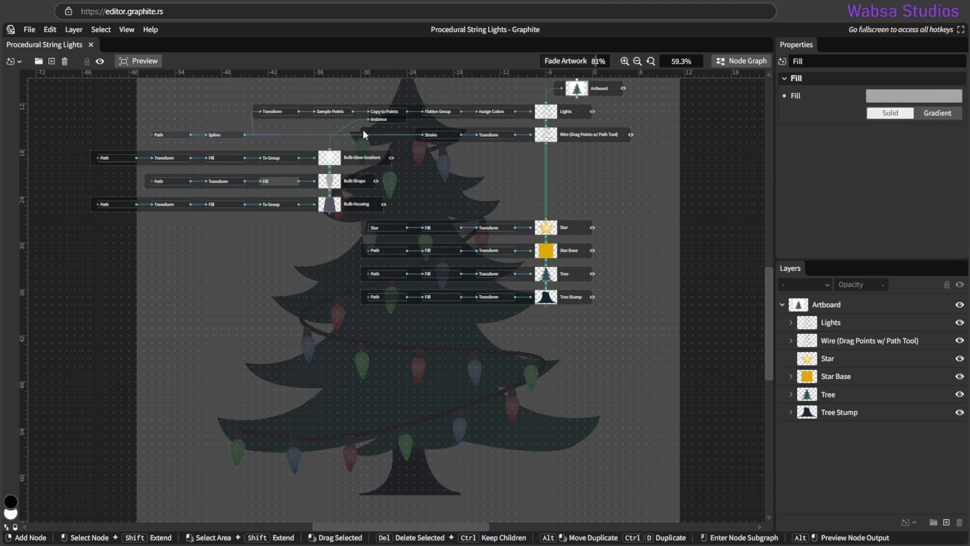
click(378, 114)
click(432, 110)
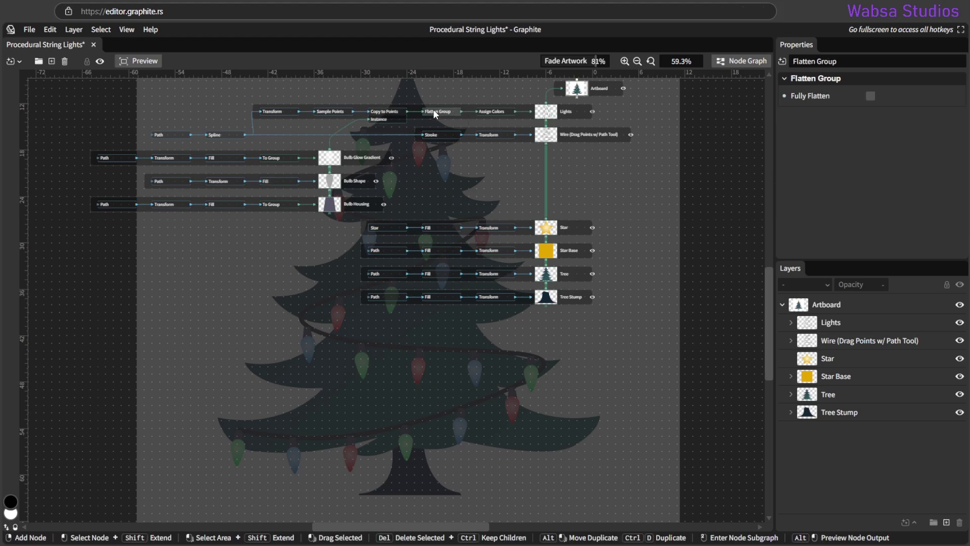
click(433, 133)
click(494, 112)
key(ctrl+s)
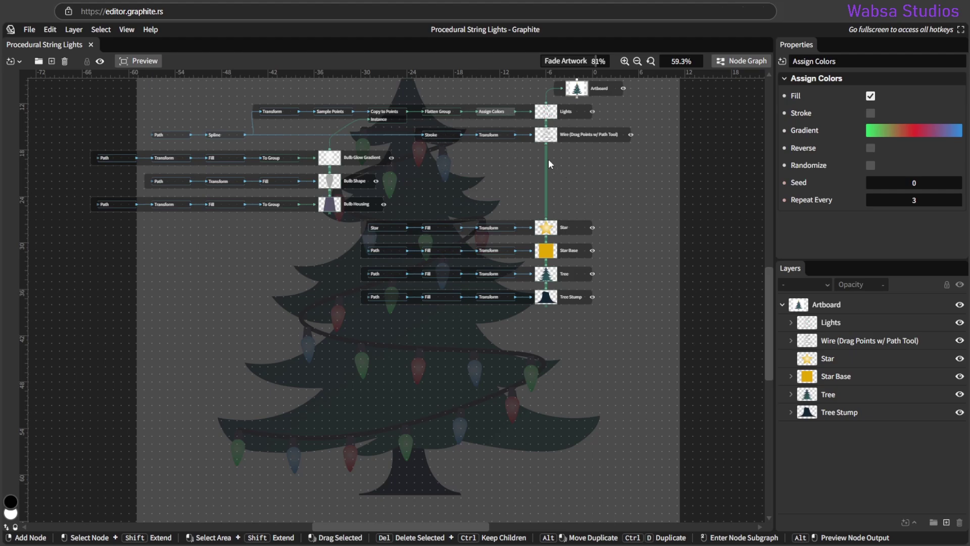
Step: Trace the lights' chain by inspecting the Spline, Transform, Sample Points and Copy to Points nodes in turn
scroll(548, 159, up, 4)
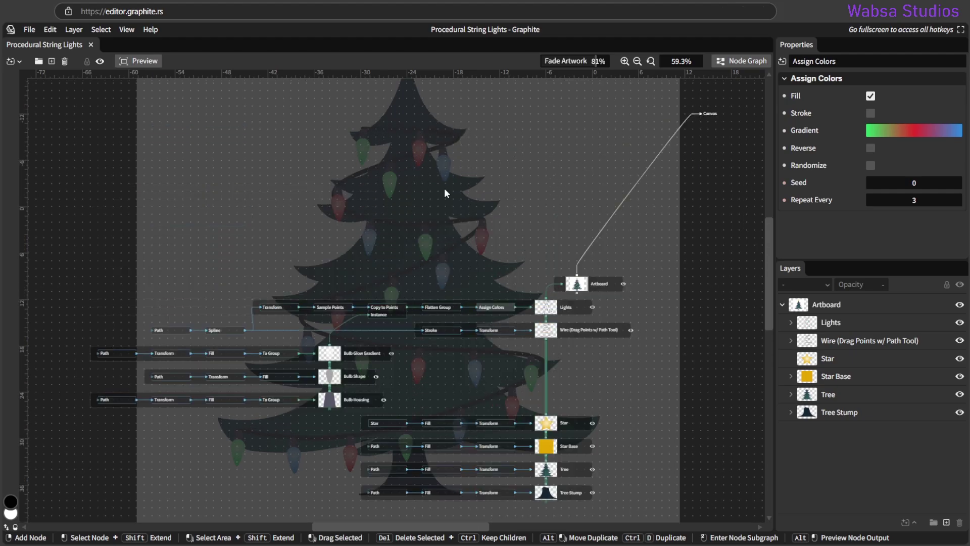
click(224, 332)
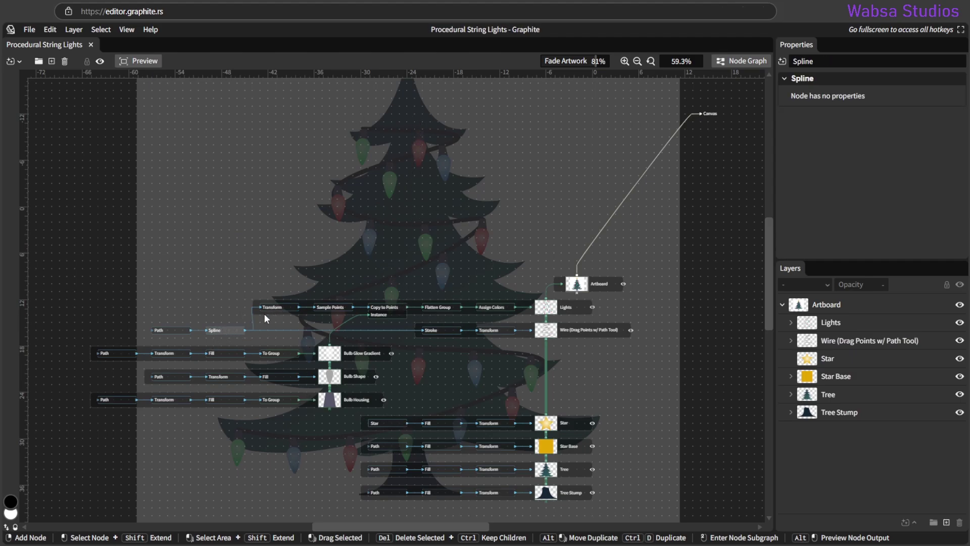
click(280, 309)
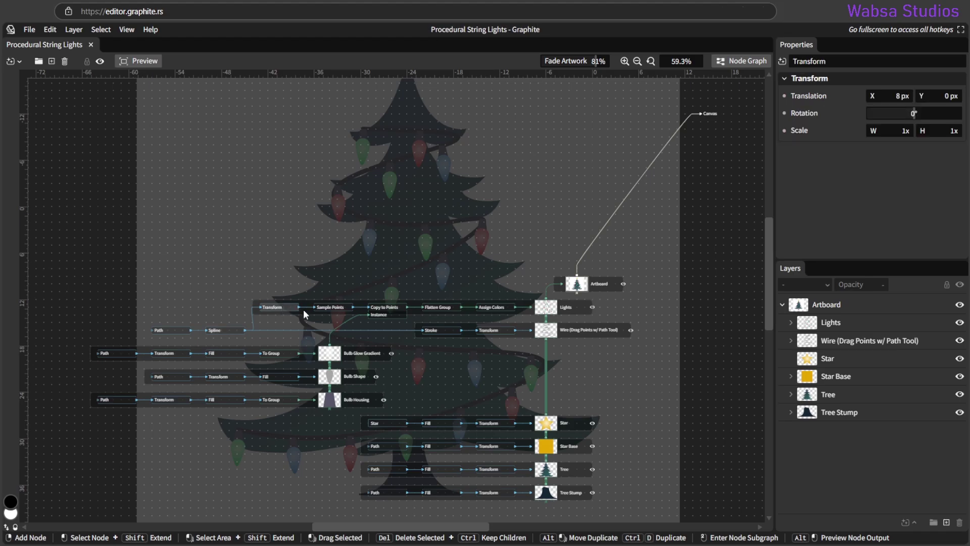
click(334, 307)
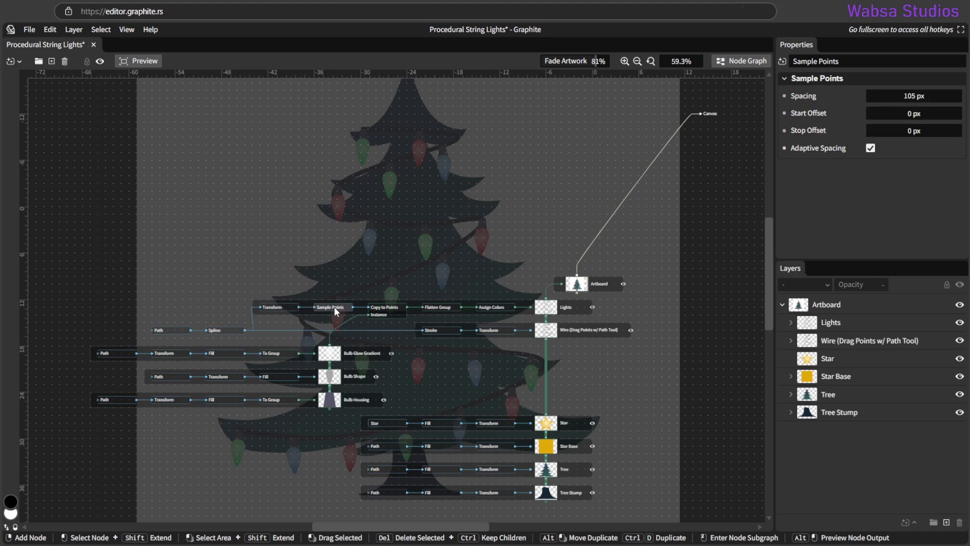
scroll(323, 375, up, 2)
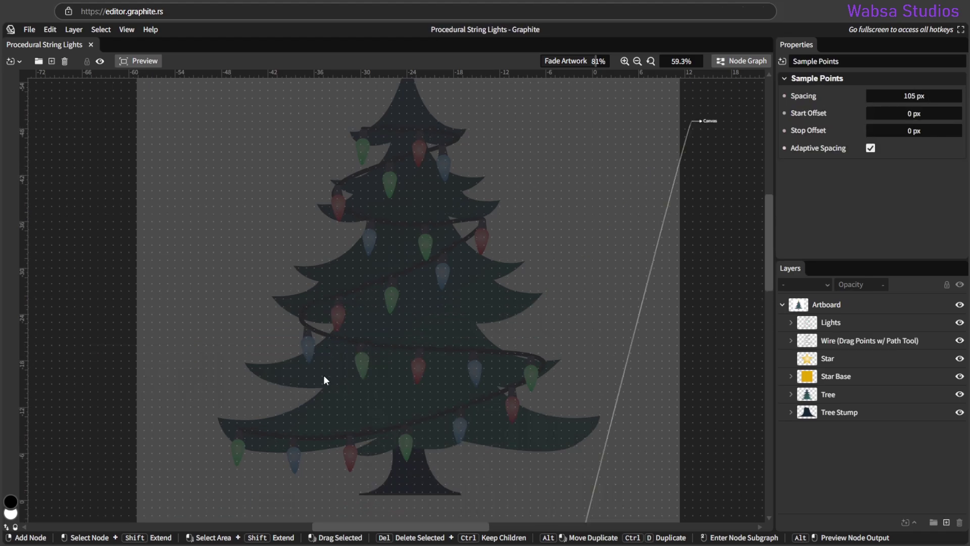
click(382, 409)
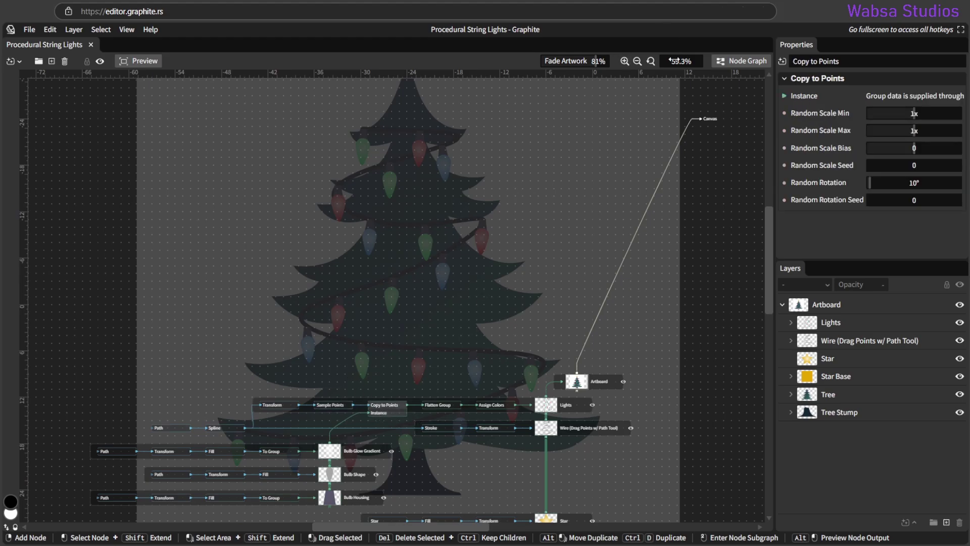
Step: Enlarge the node graph to 87.1%, inspect the lights' Flatten Group and Assign Colors nodes, and close the graph
drag(674, 60, 814, 60)
drag(769, 233, 760, 272)
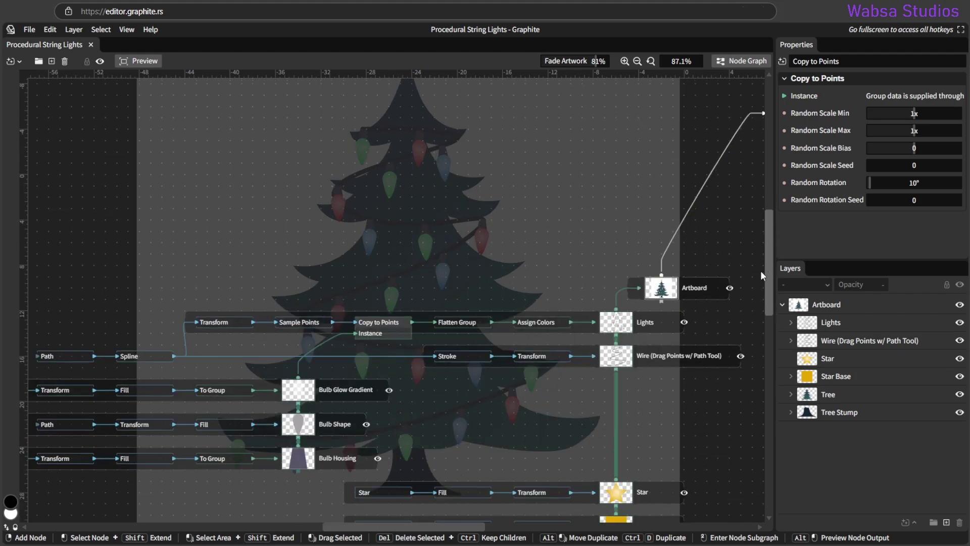
scroll(760, 279, down, 5)
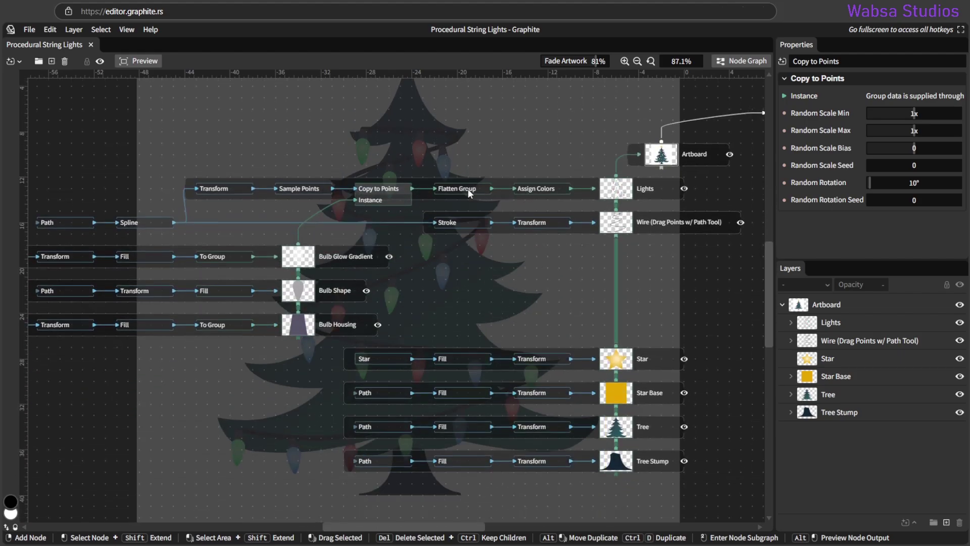
click(467, 189)
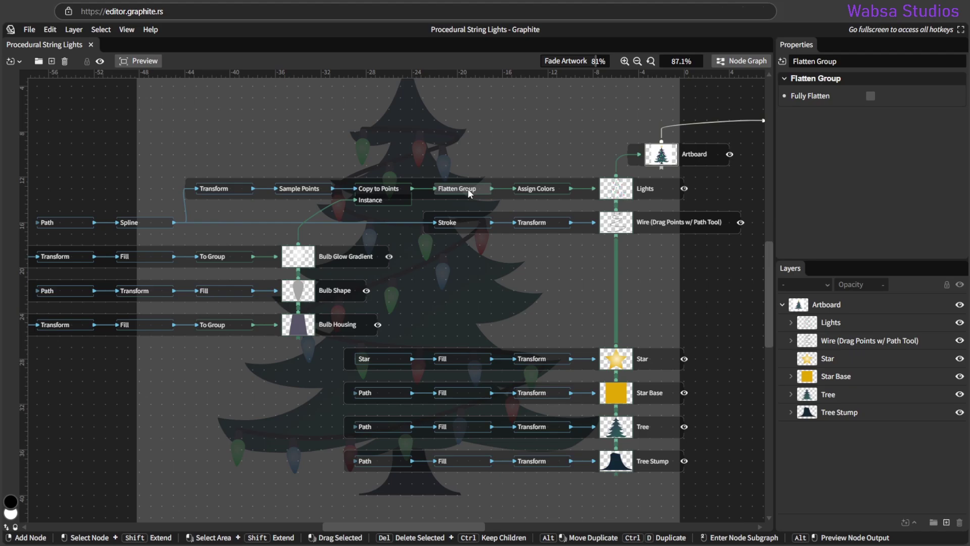
click(533, 187)
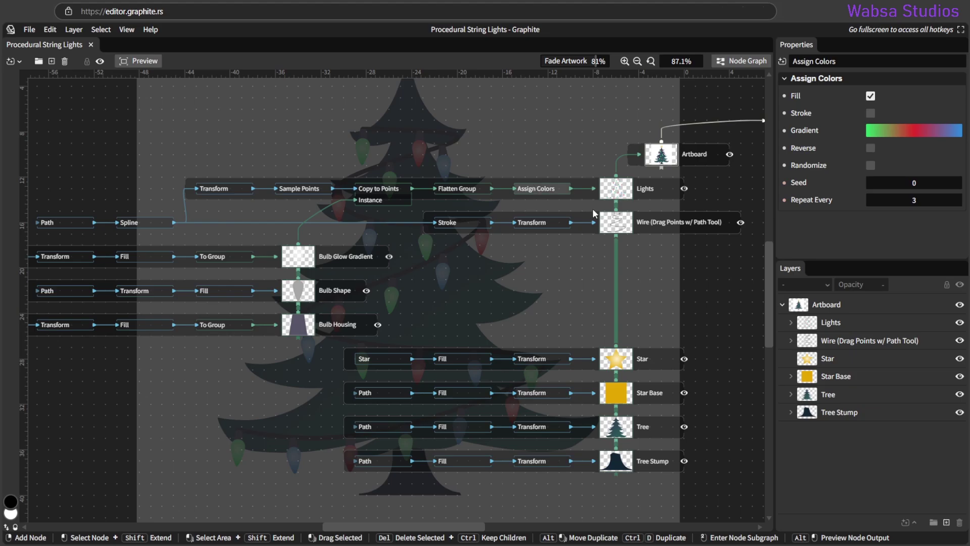
click(723, 61)
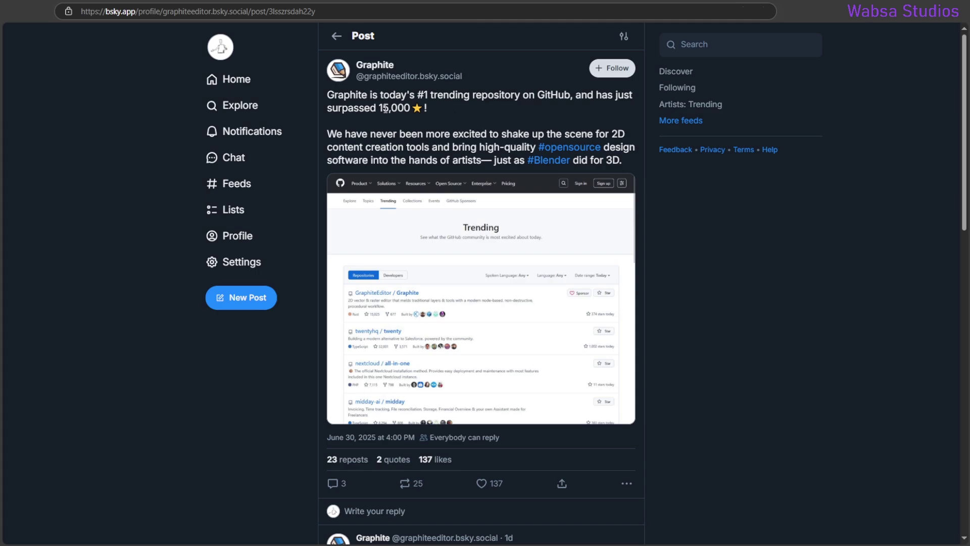
Step: Highlight 15,000 in Graphite's Bluesky post, read through the replies, and clear the highlight back at the post
drag(379, 109, 410, 110)
scroll(463, 283, down, 5)
scroll(464, 283, down, 8)
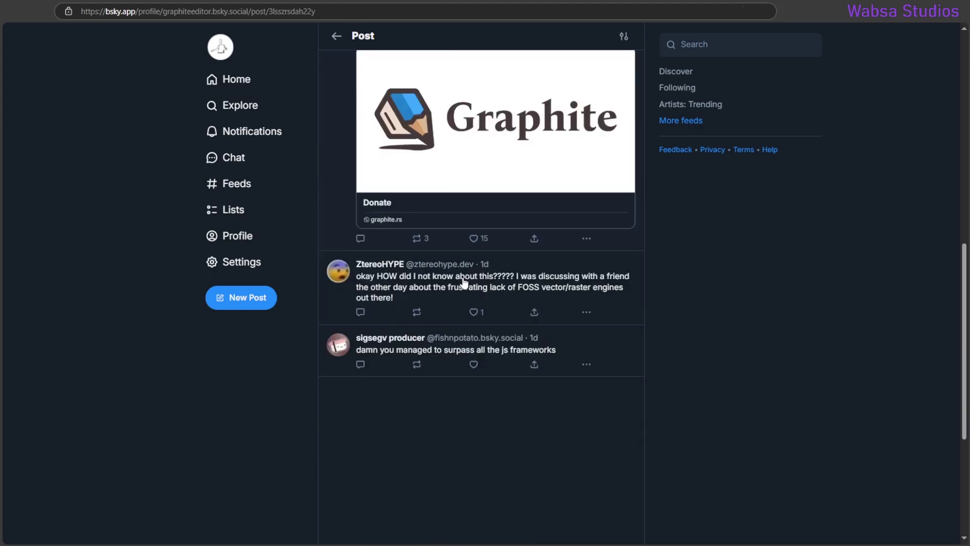
scroll(462, 281, up, 13)
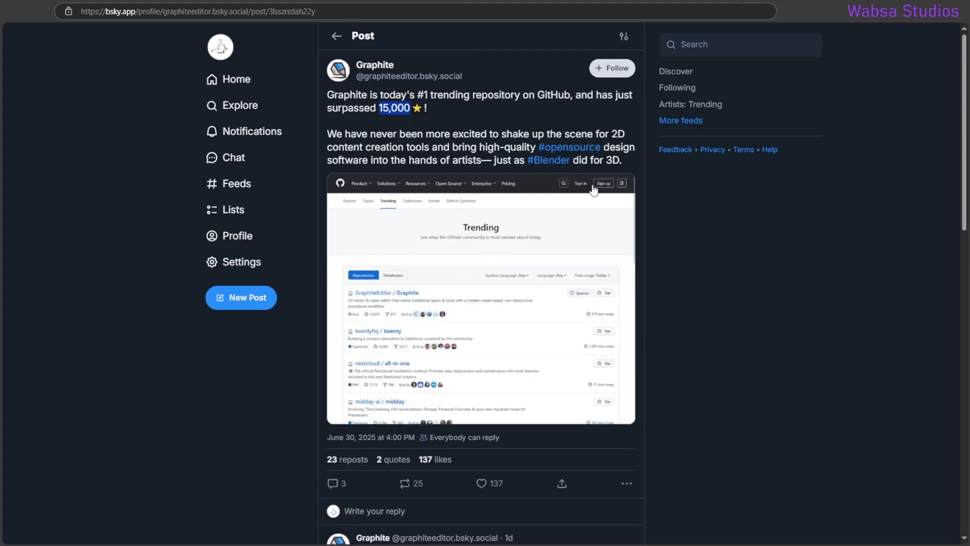
click(692, 208)
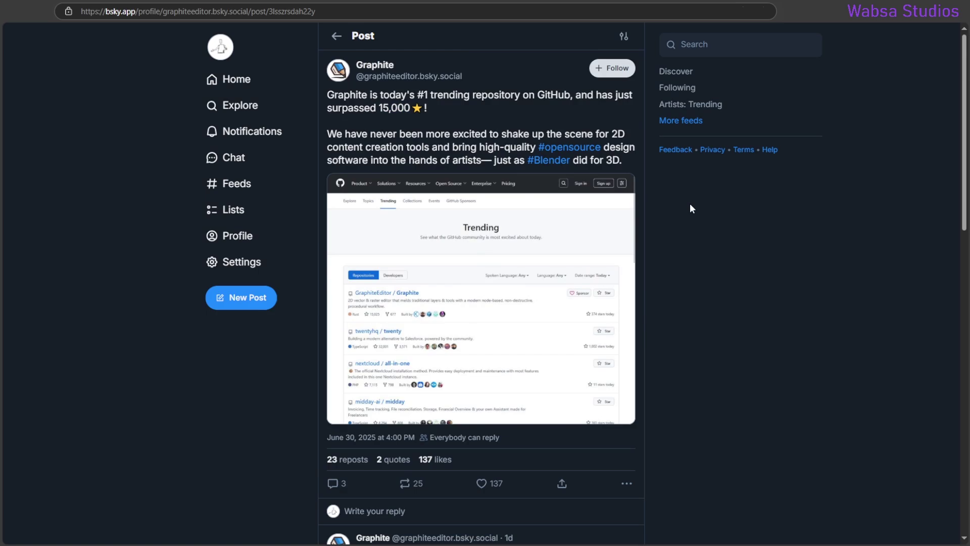